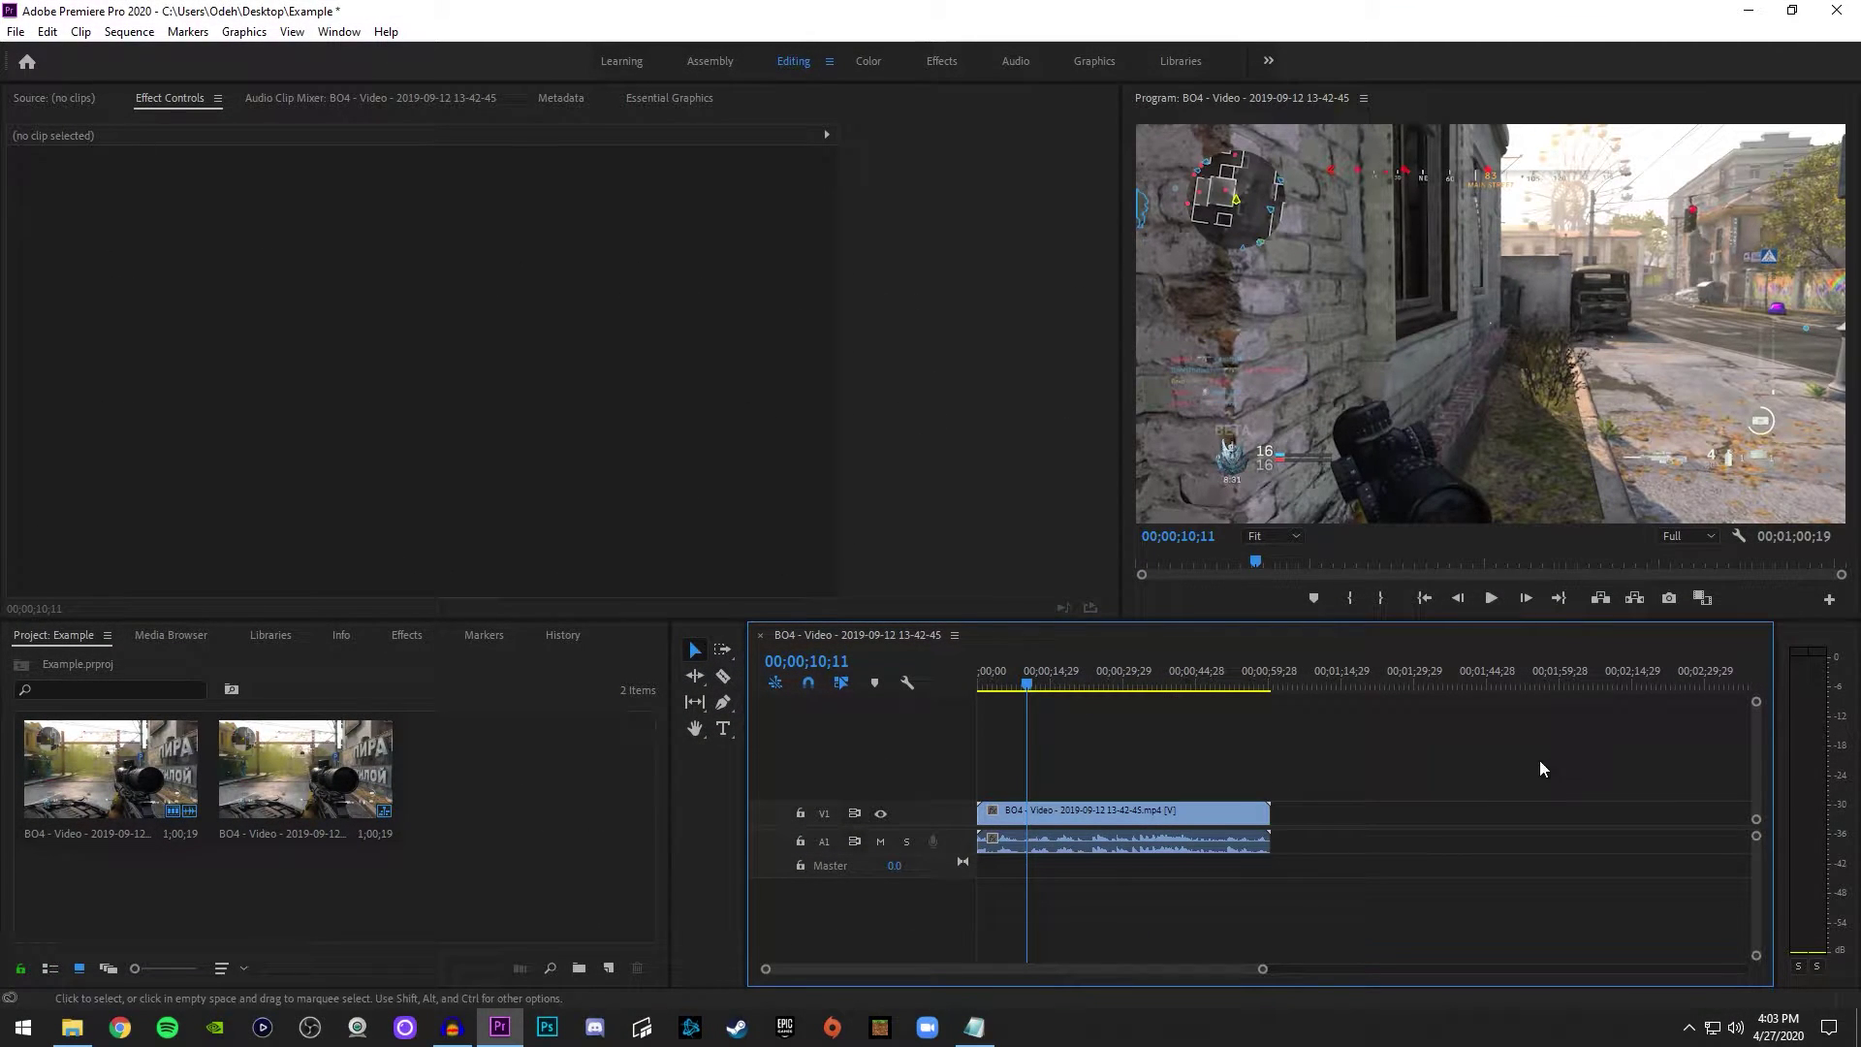
# Step: Open the project's General settings from the File menu
pyautogui.click(16, 32)
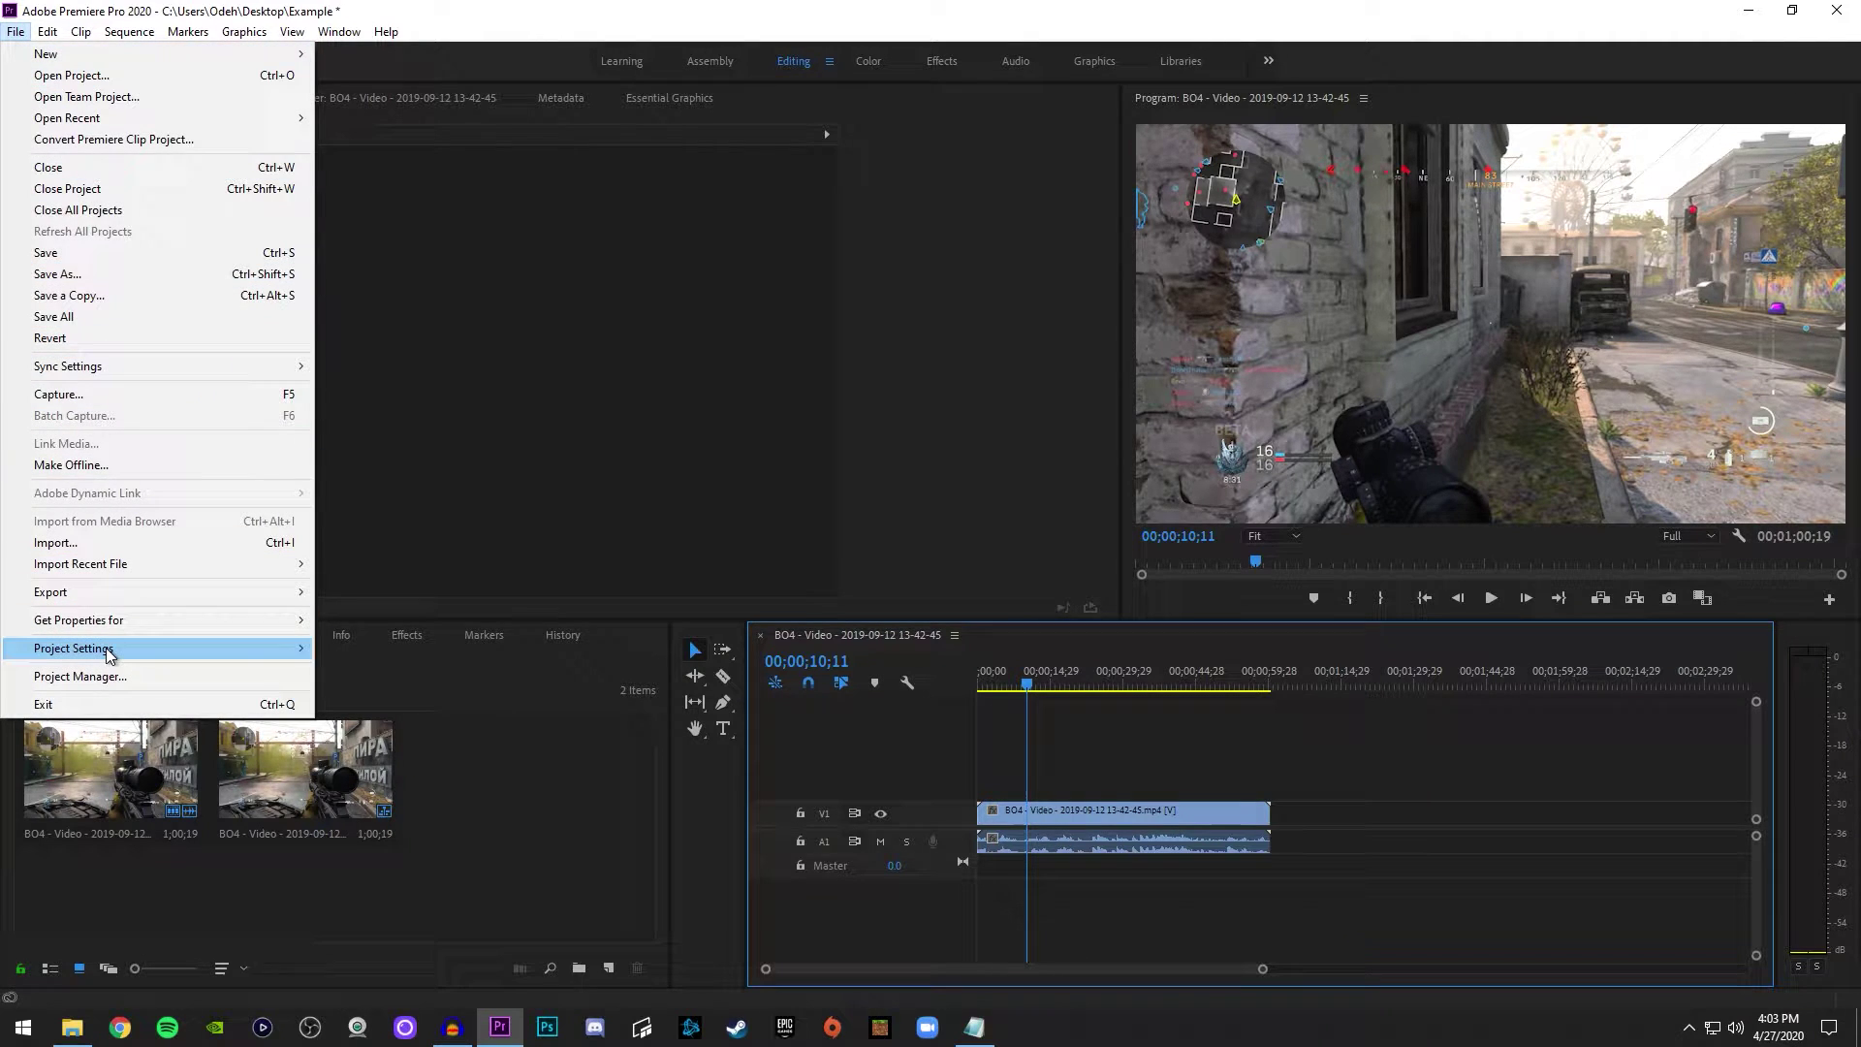
pyautogui.moveTo(109, 658)
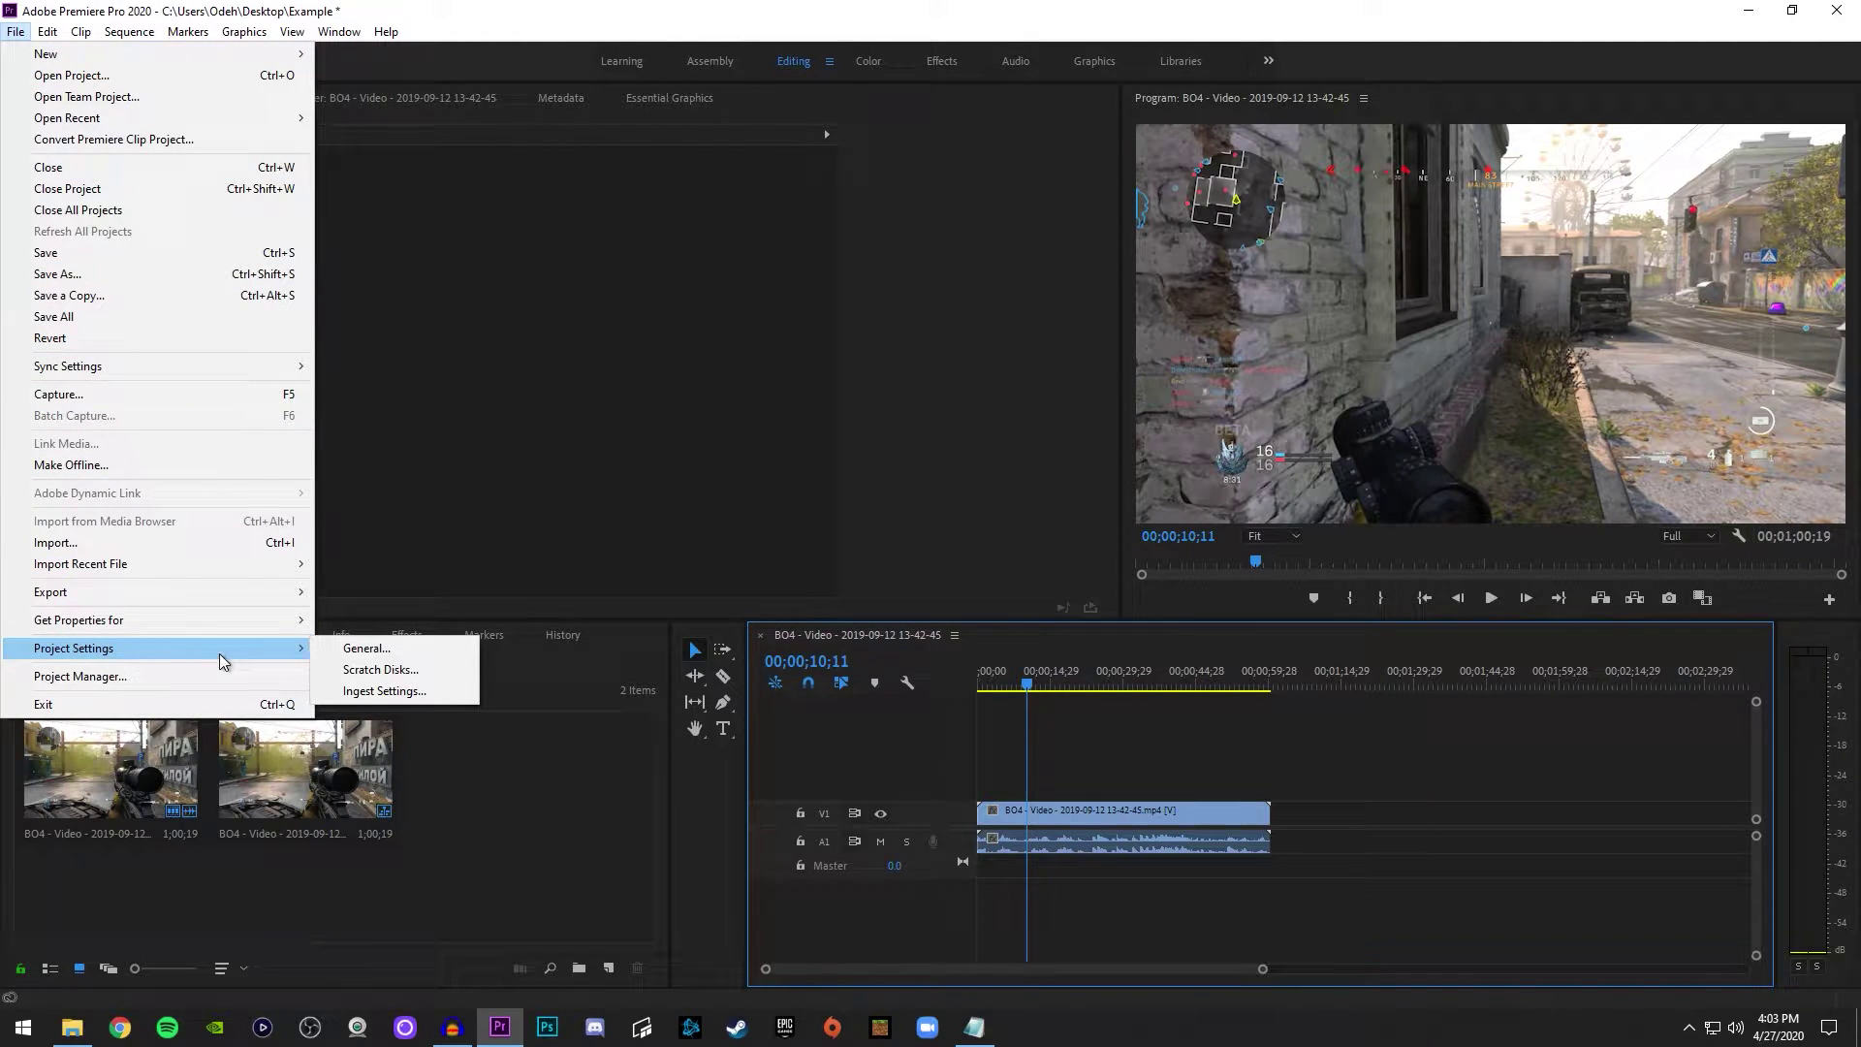
pyautogui.click(366, 648)
pyautogui.moveTo(829, 194); pyautogui.dragTo(881, 203)
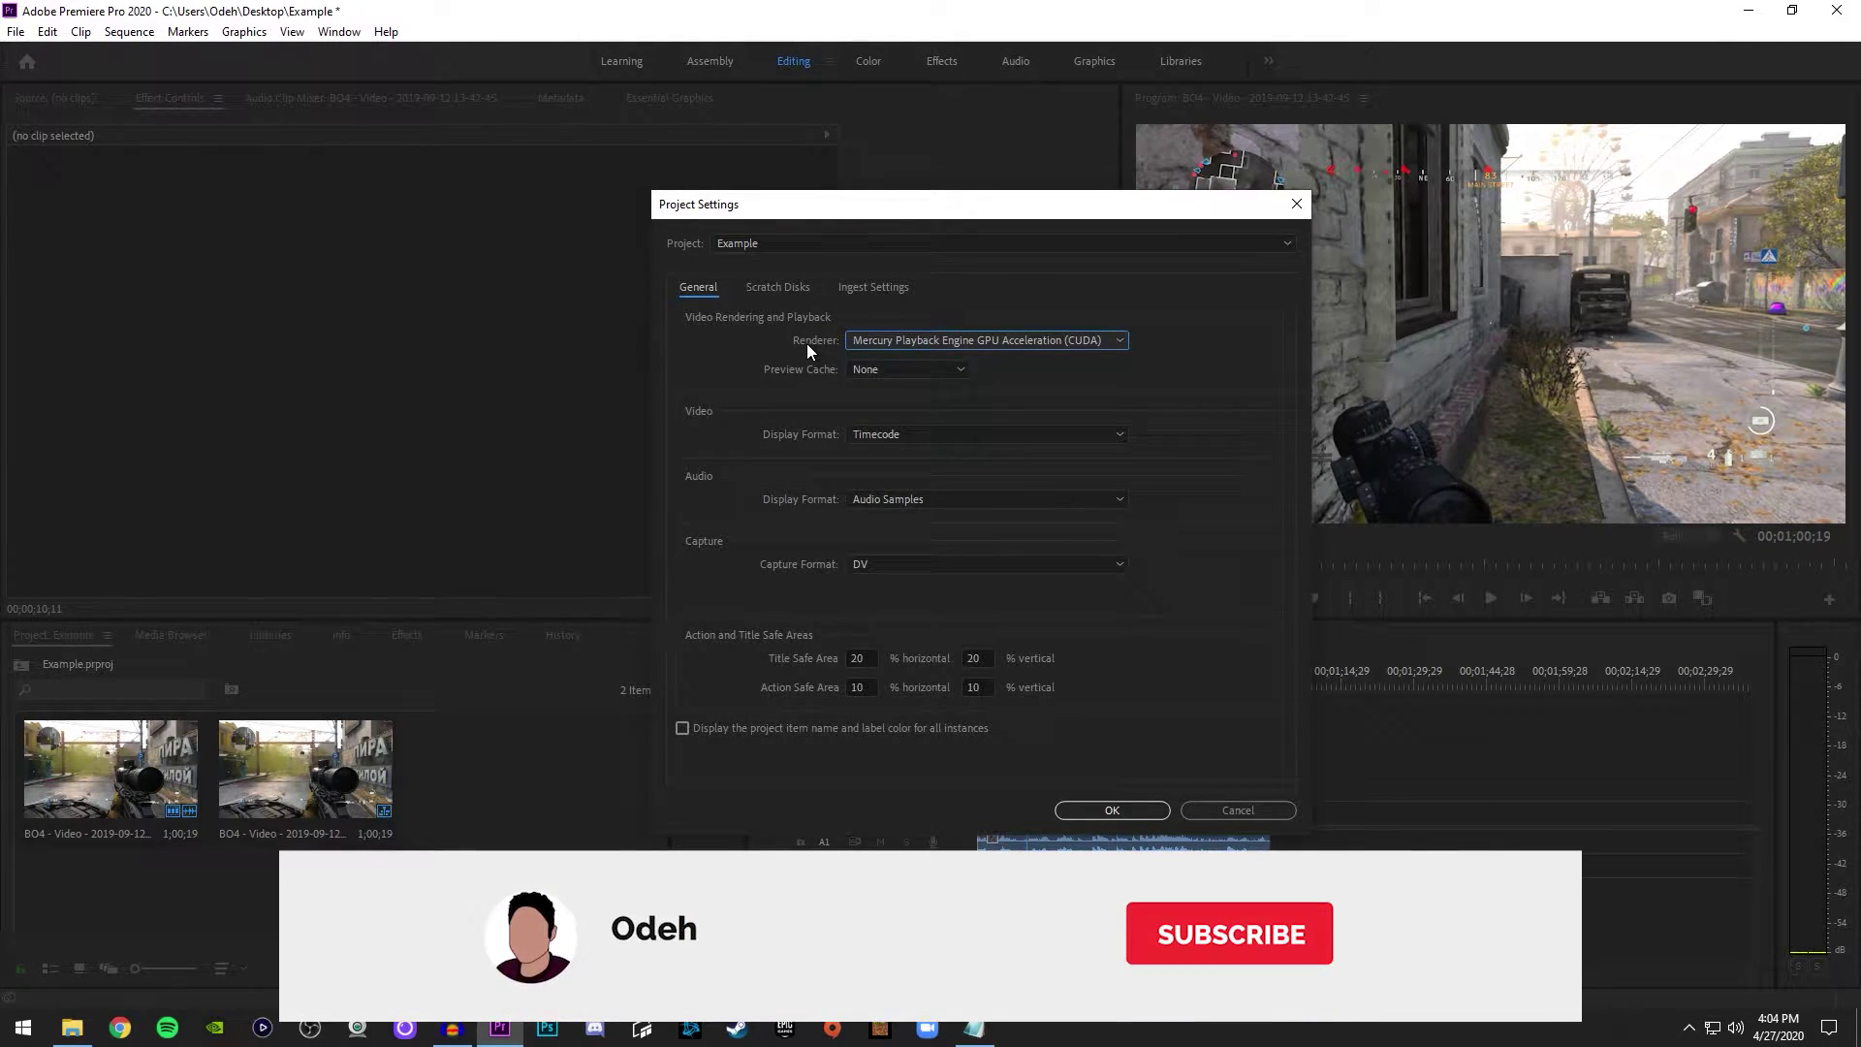
# Step: Keep the renderer on GPU Acceleration (CUDA) and cancel project settings unchanged
pyautogui.click(936, 340)
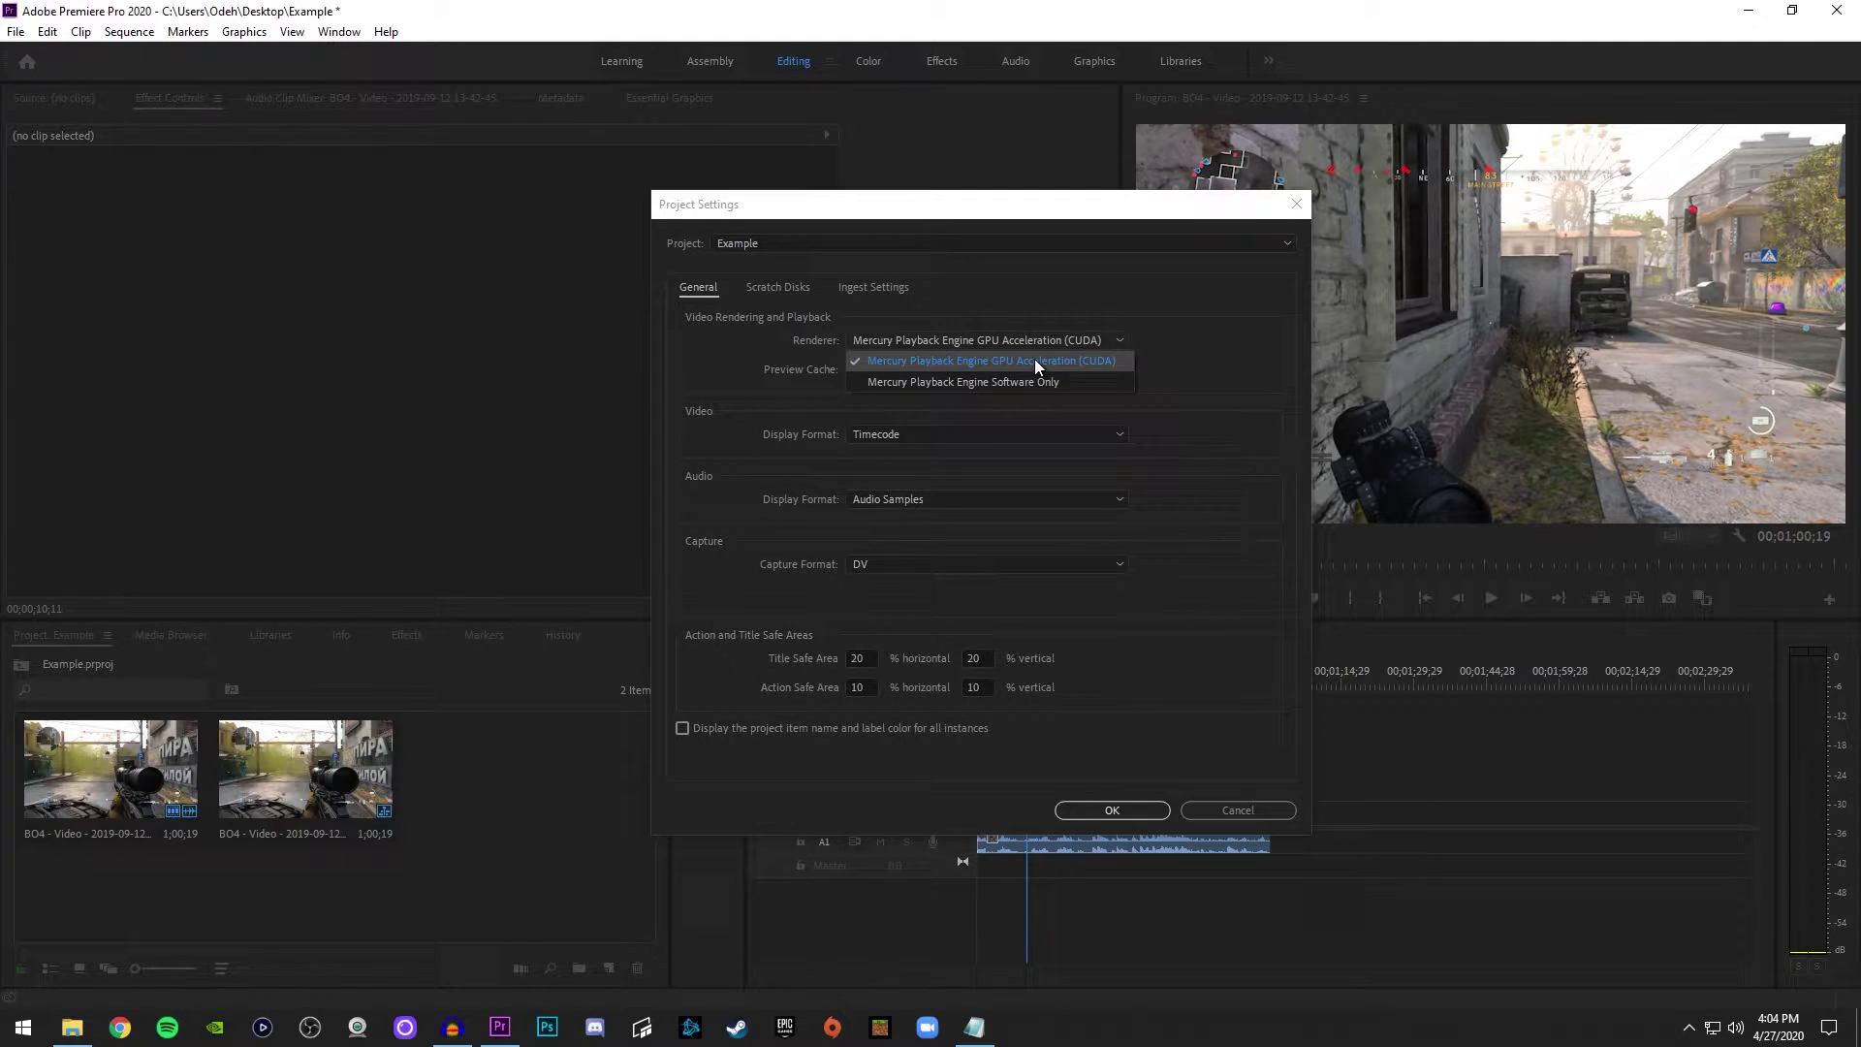
pyautogui.click(890, 363)
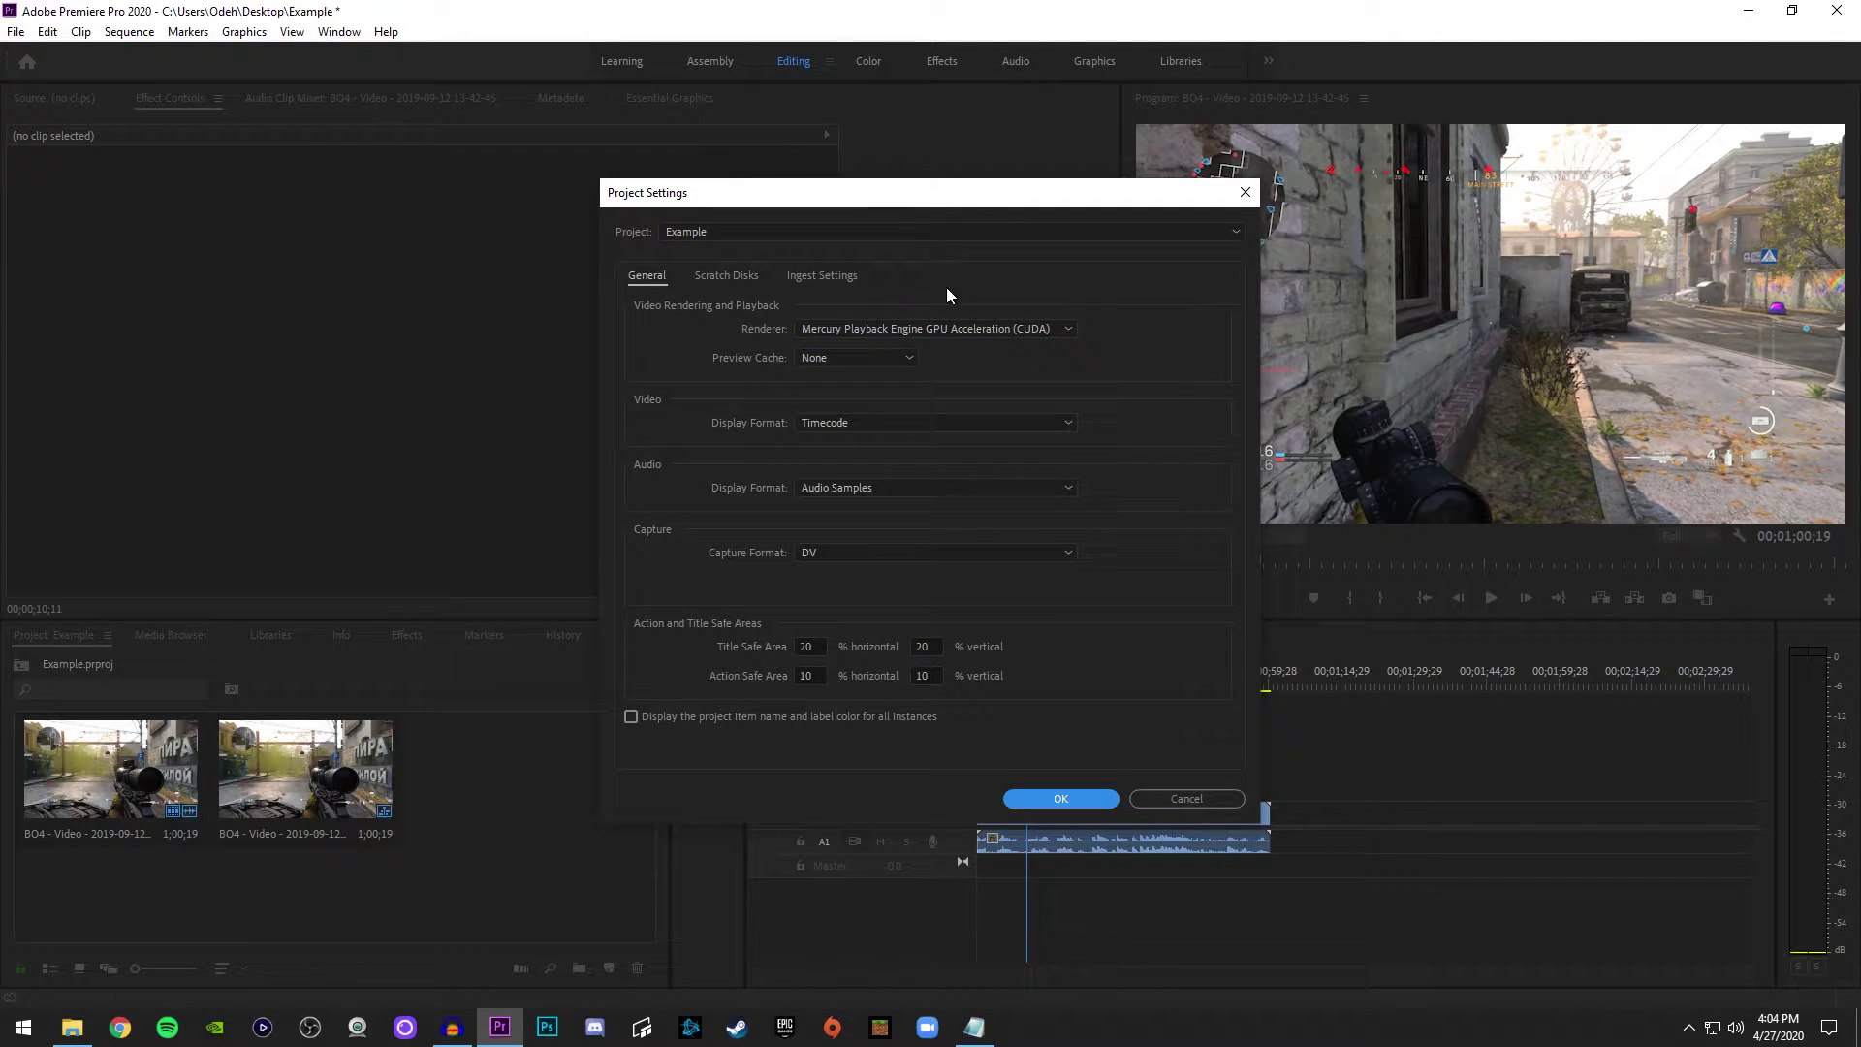
pyautogui.click(911, 331)
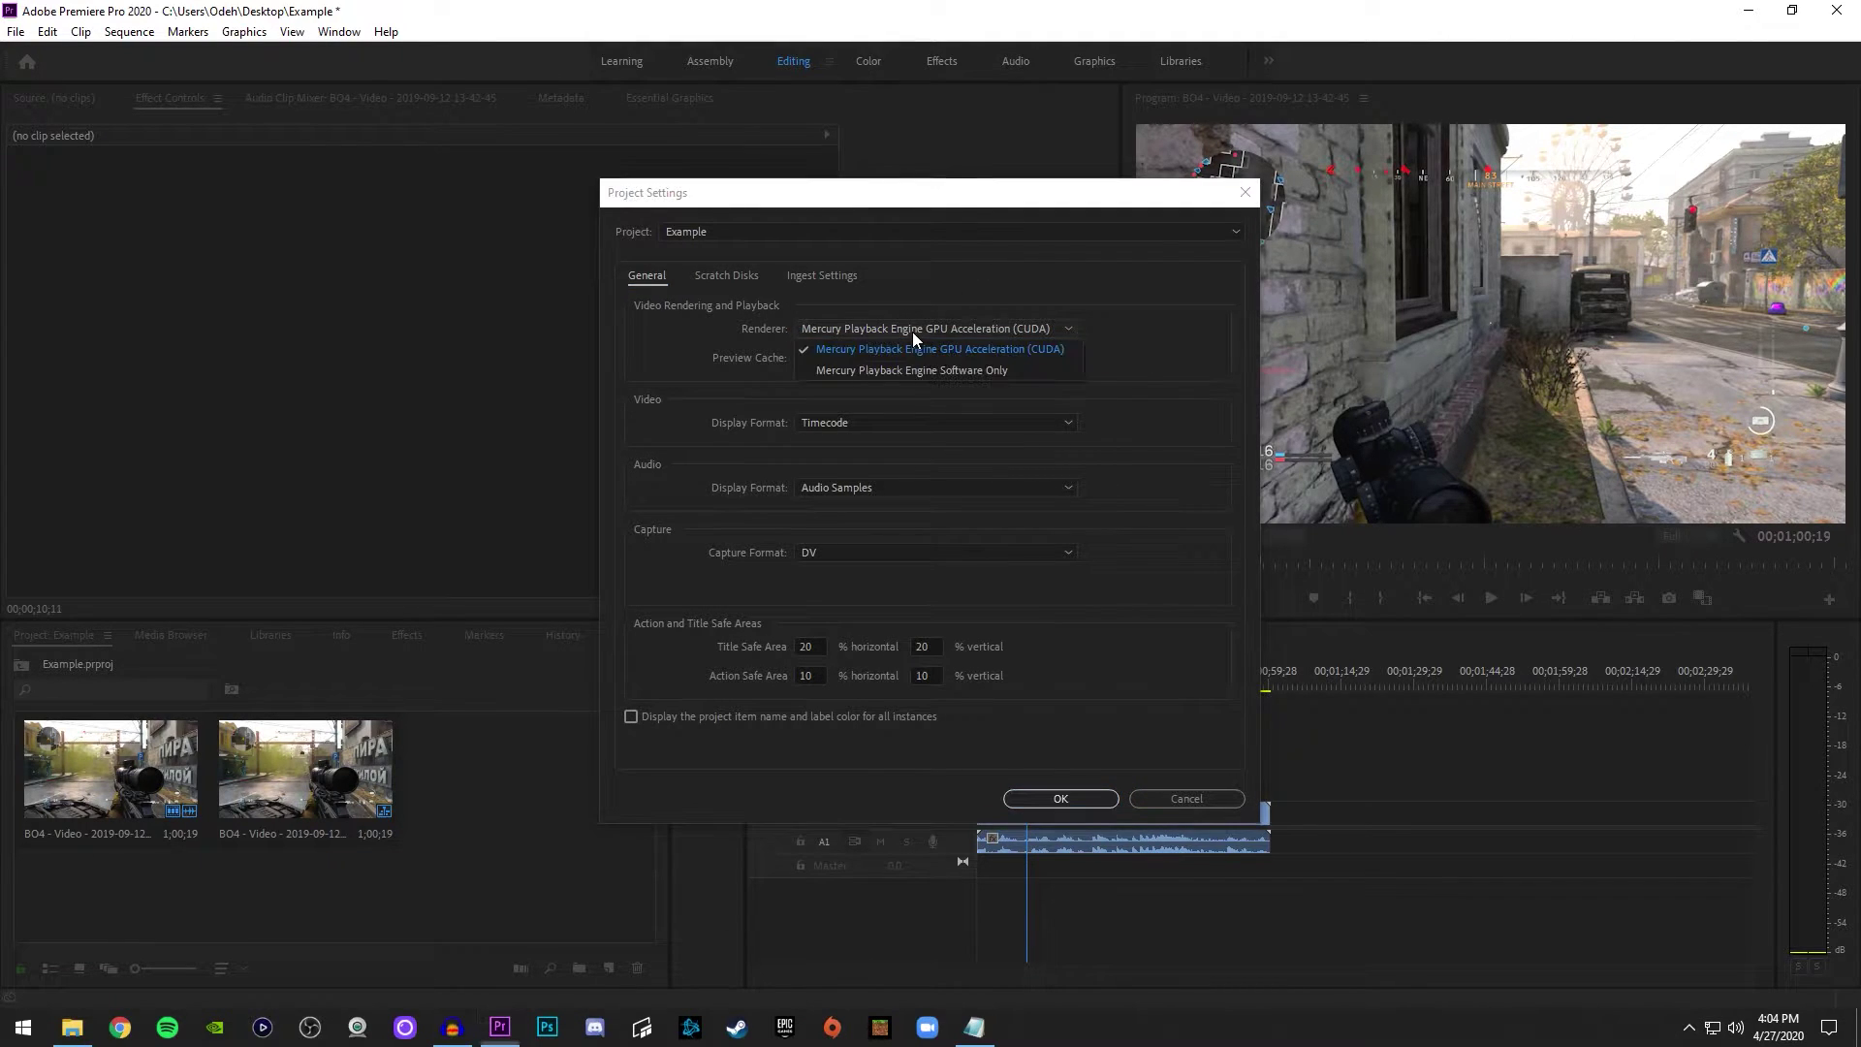
pyautogui.click(980, 352)
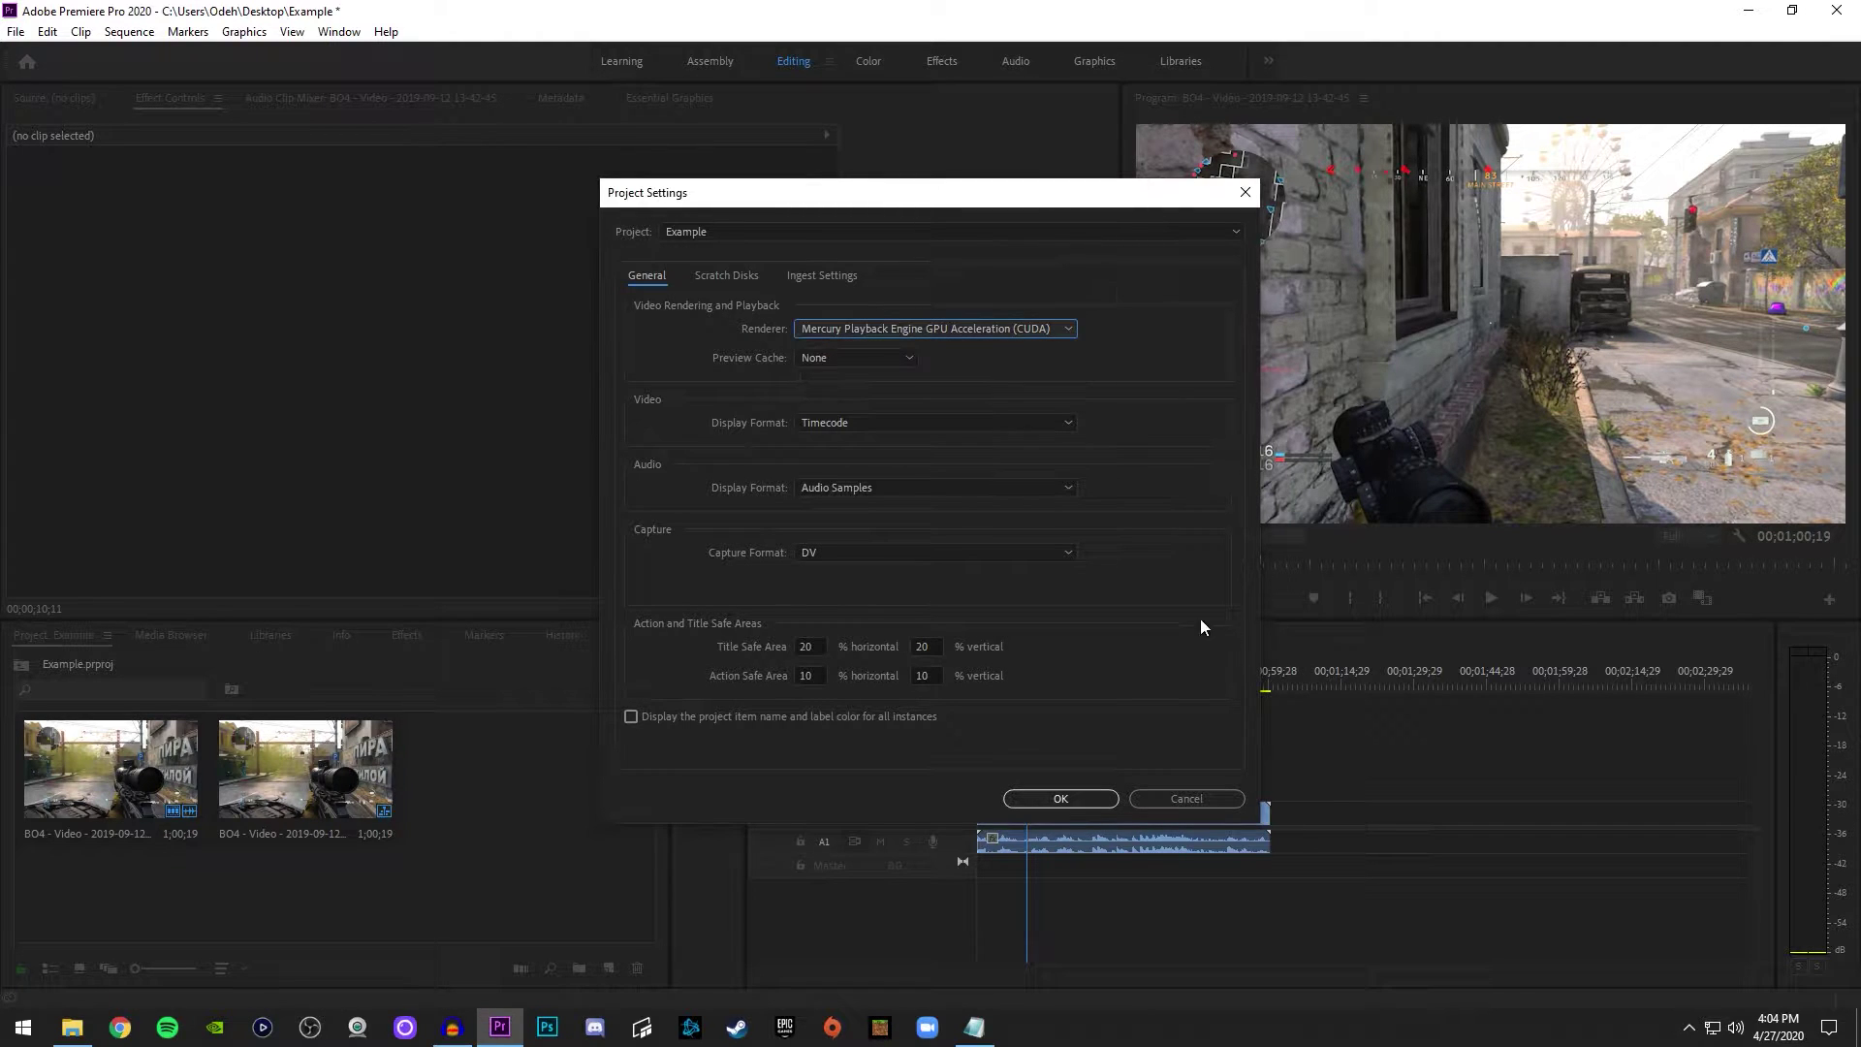
pyautogui.click(1184, 798)
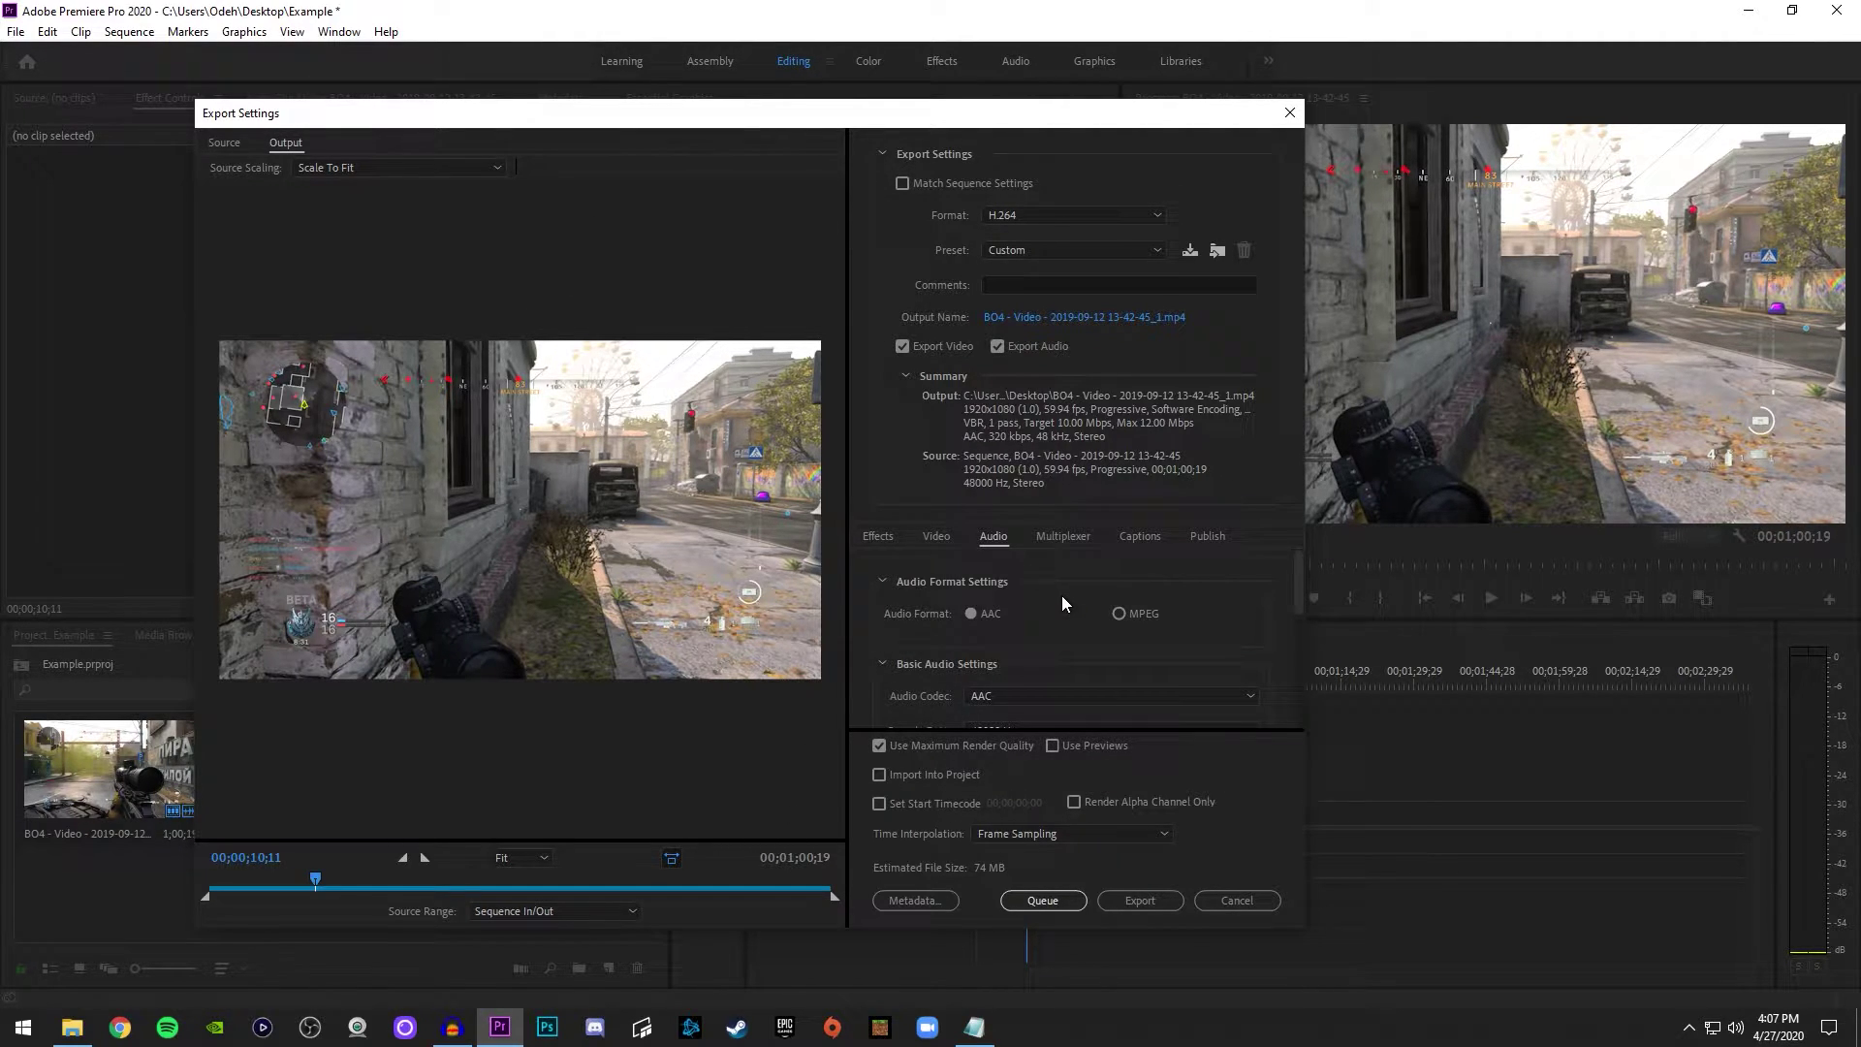
# Step: Keep H.264 as the export format
pyautogui.scroll(-2, 1061, 595)
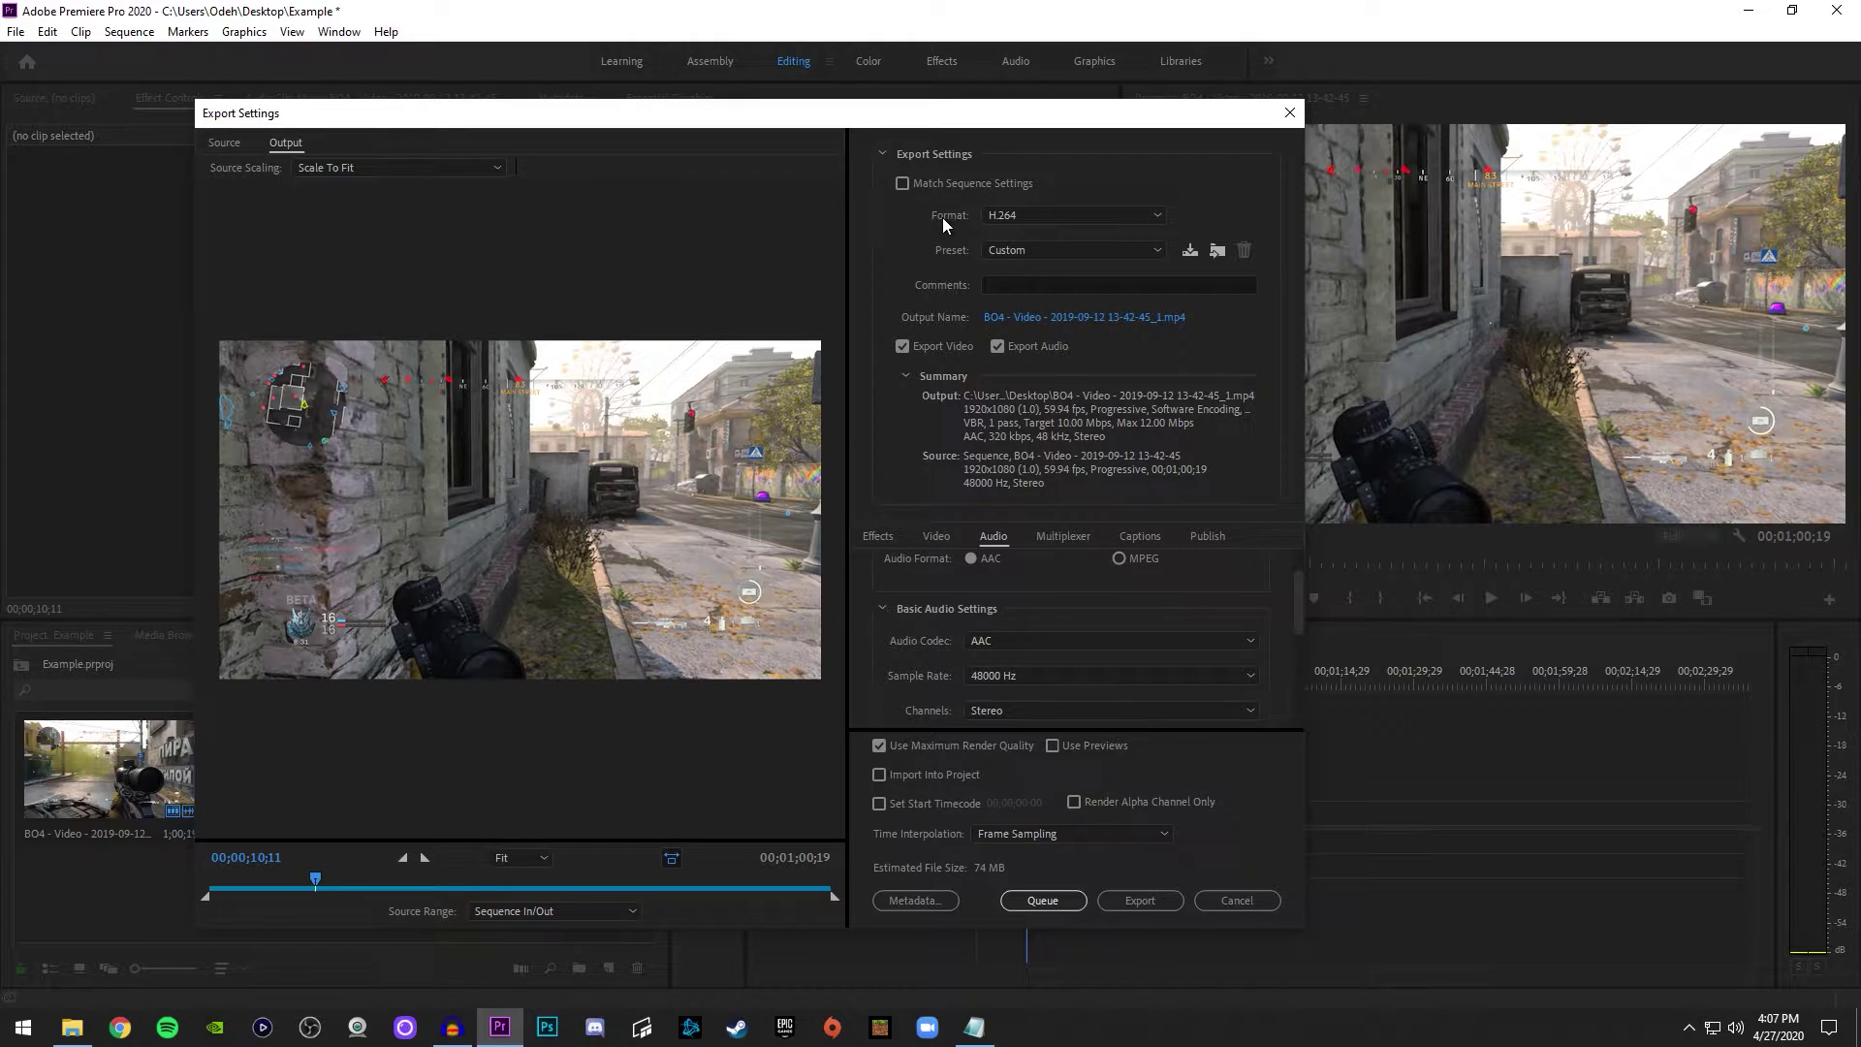
pyautogui.click(1043, 213)
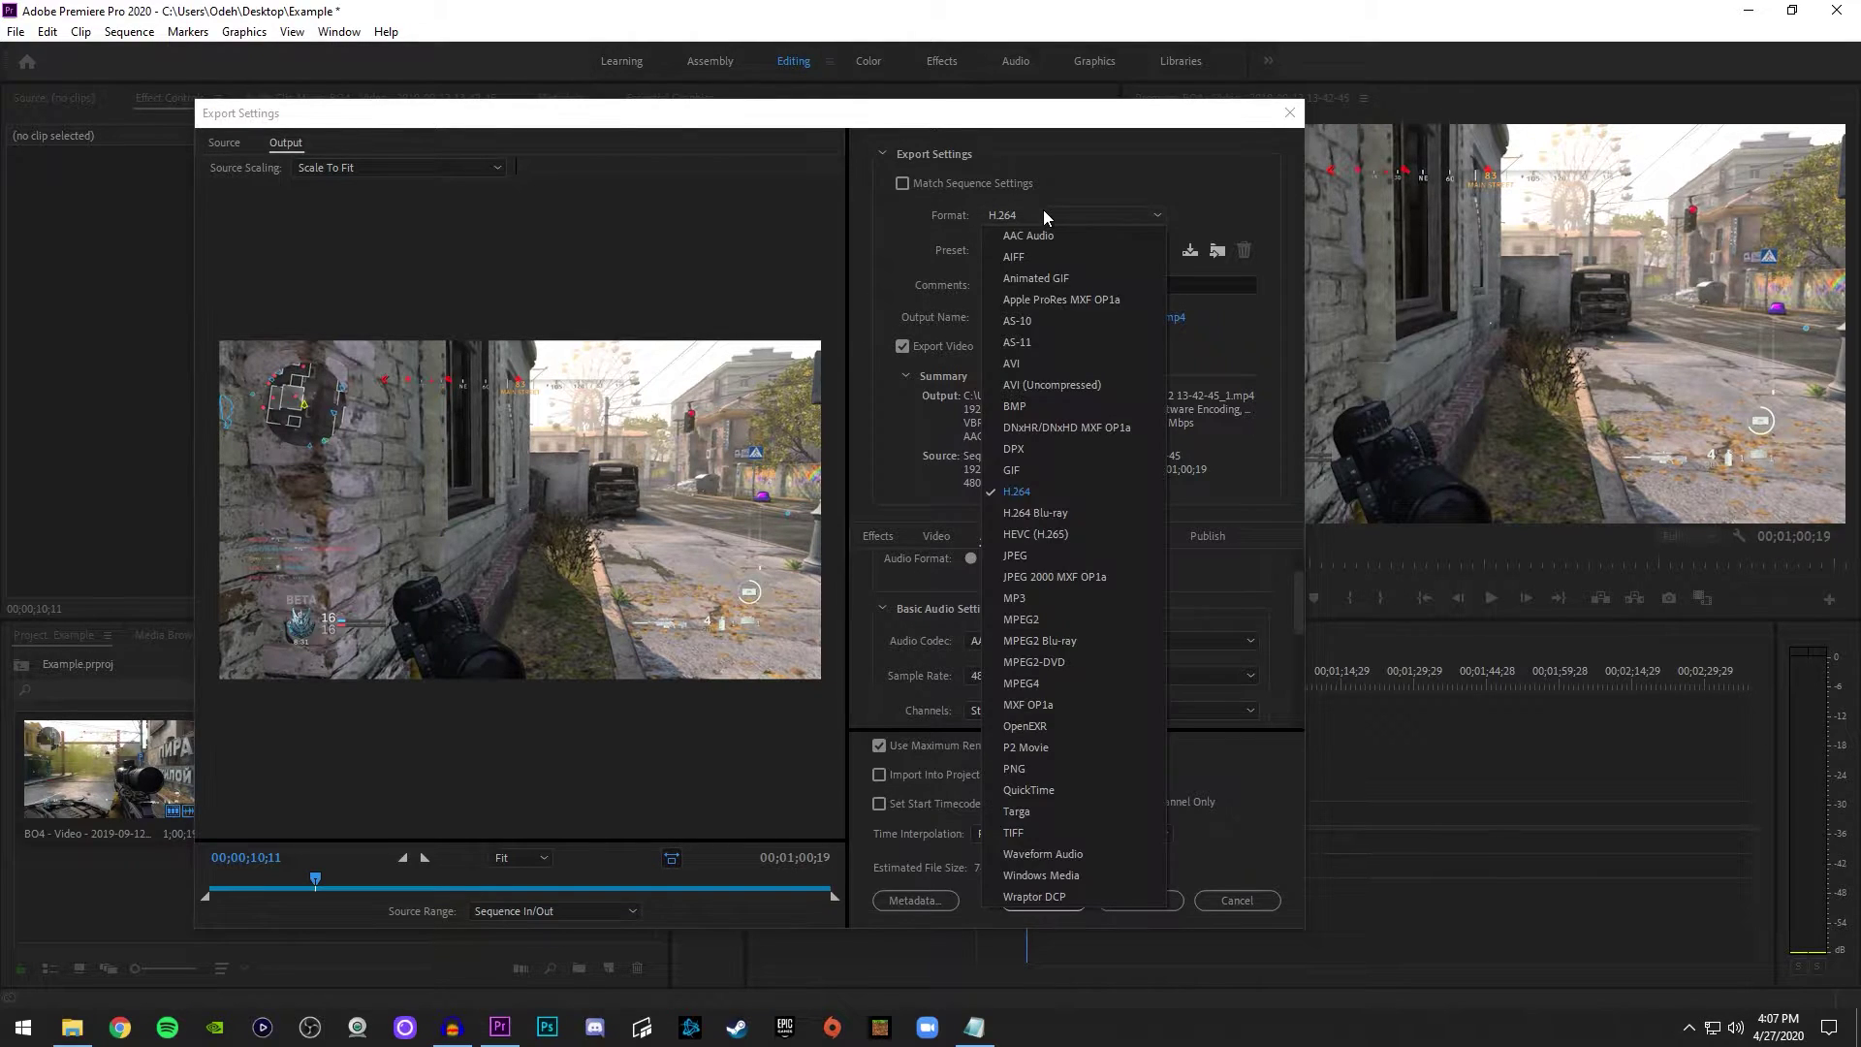
pyautogui.click(1023, 493)
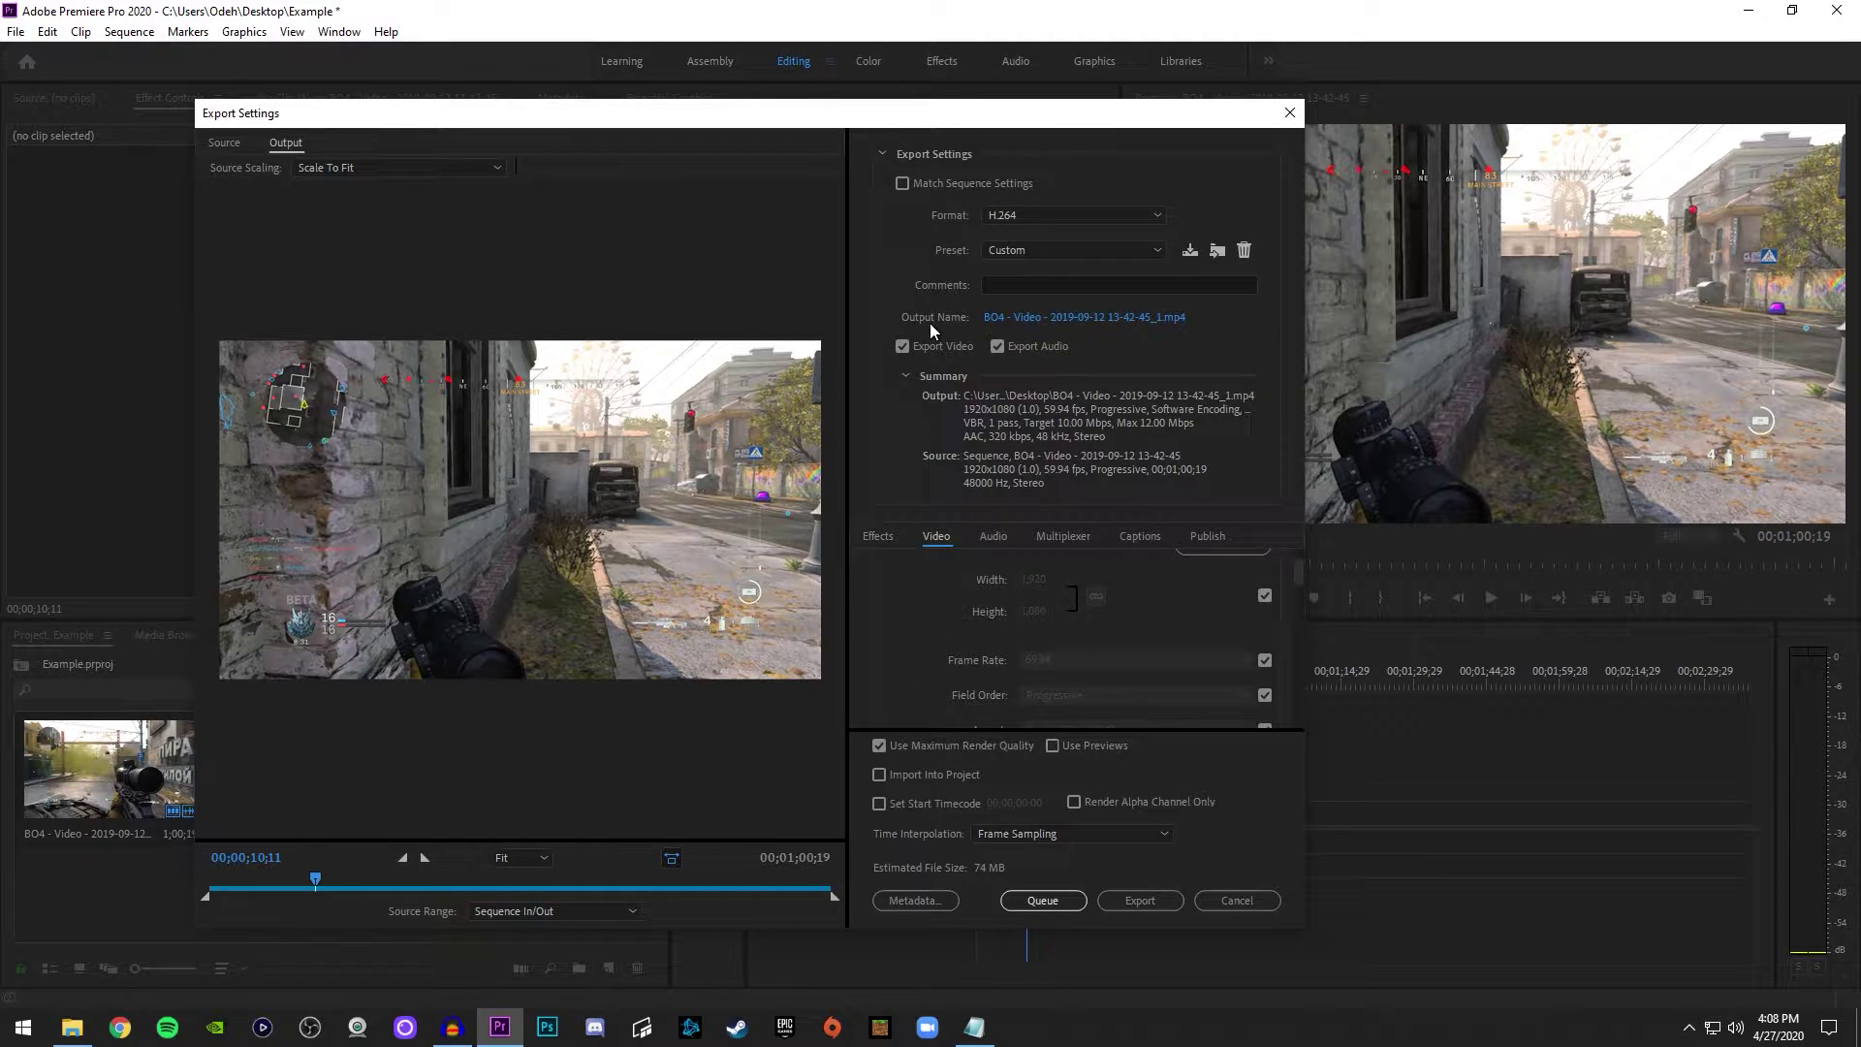
# Step: Save the output to the Desktop as VIDEO EXAMPLE, exporting both video and audio
pyautogui.click(1032, 317)
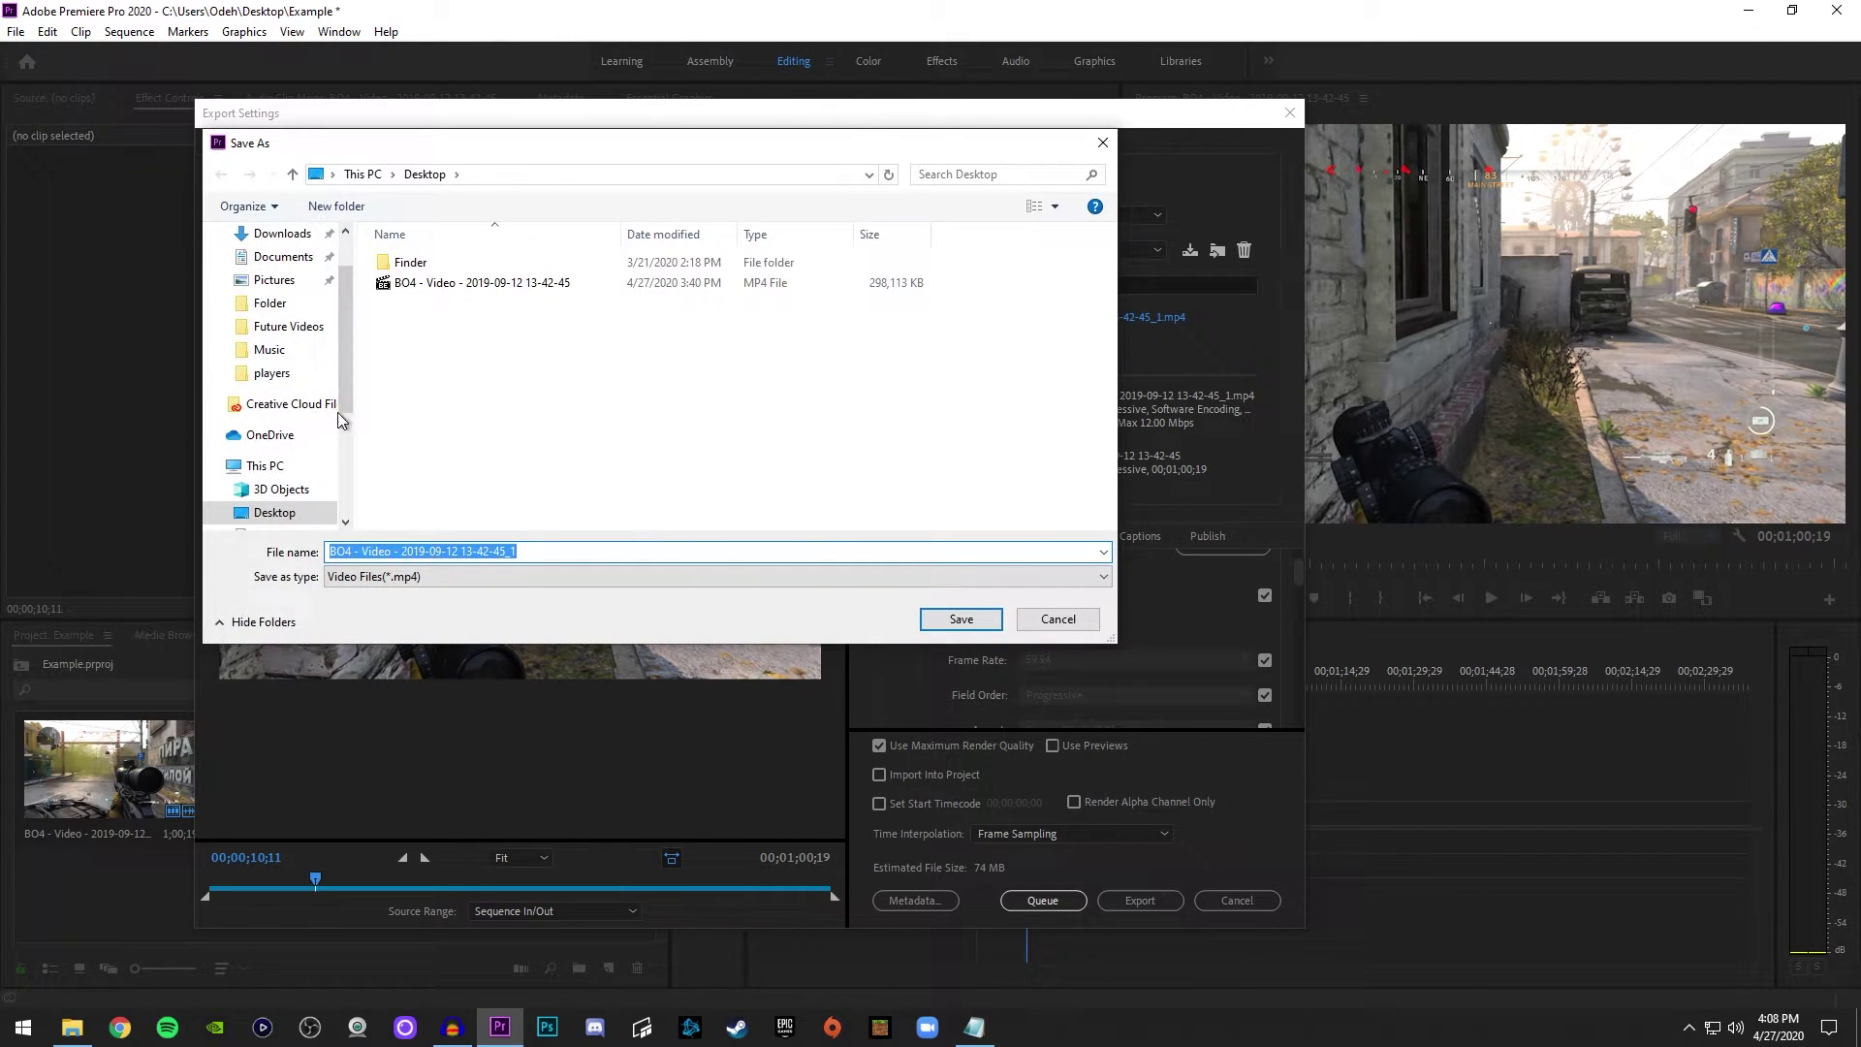
pyautogui.click(278, 521)
pyautogui.click(443, 550)
pyautogui.write('VIDEO EXAMPLE')
pyautogui.press('Return')
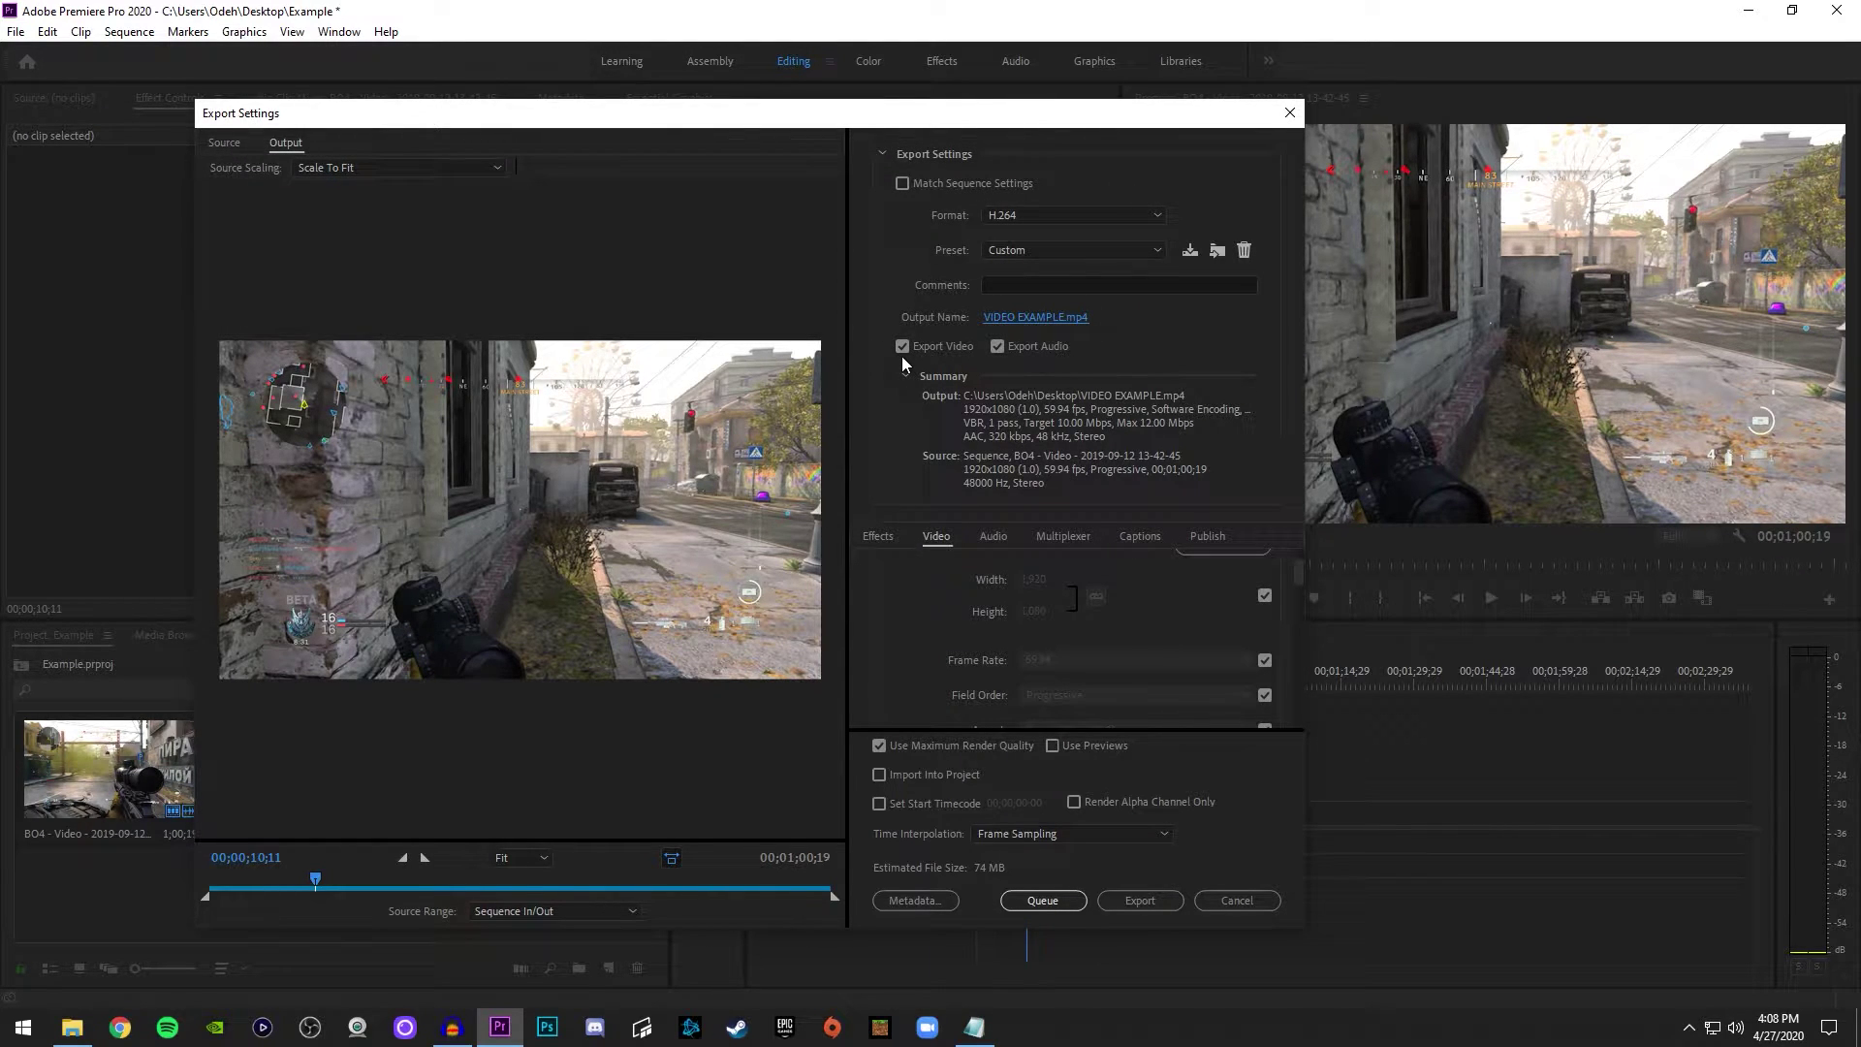
pyautogui.doubleClick(998, 347)
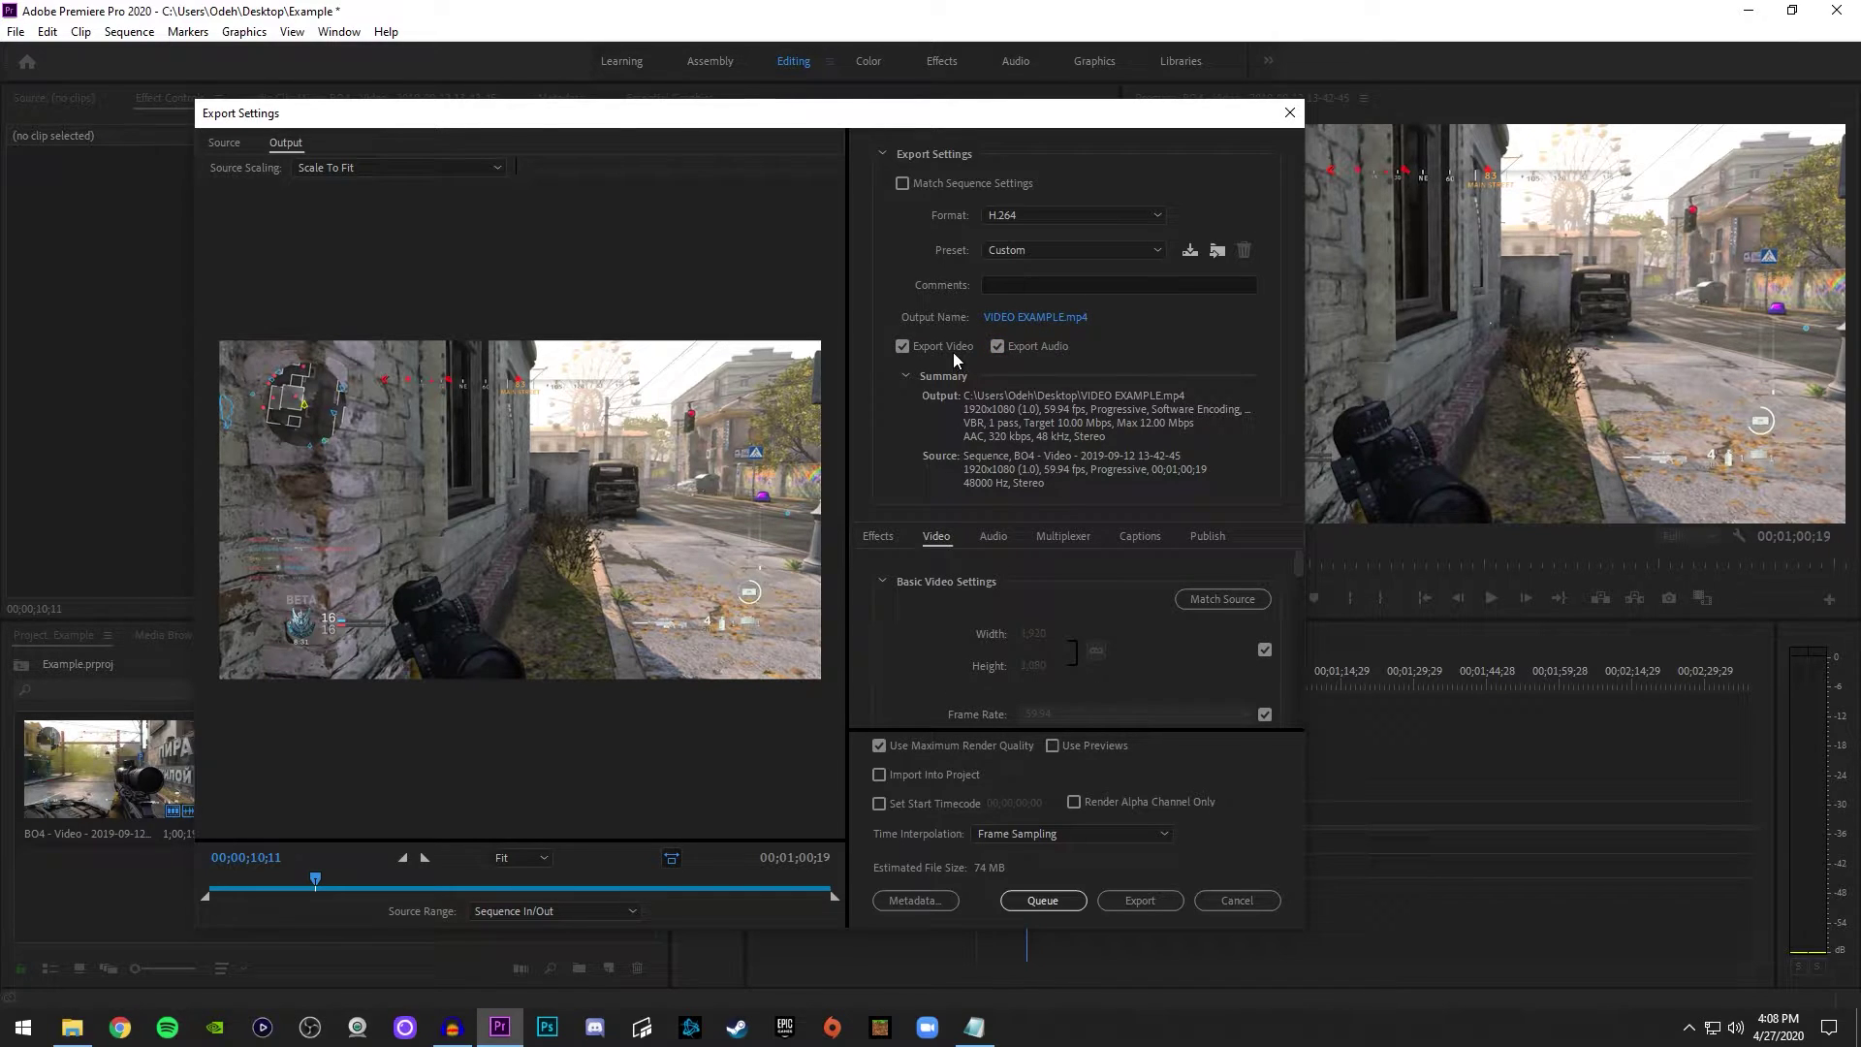
pyautogui.doubleClick(955, 349)
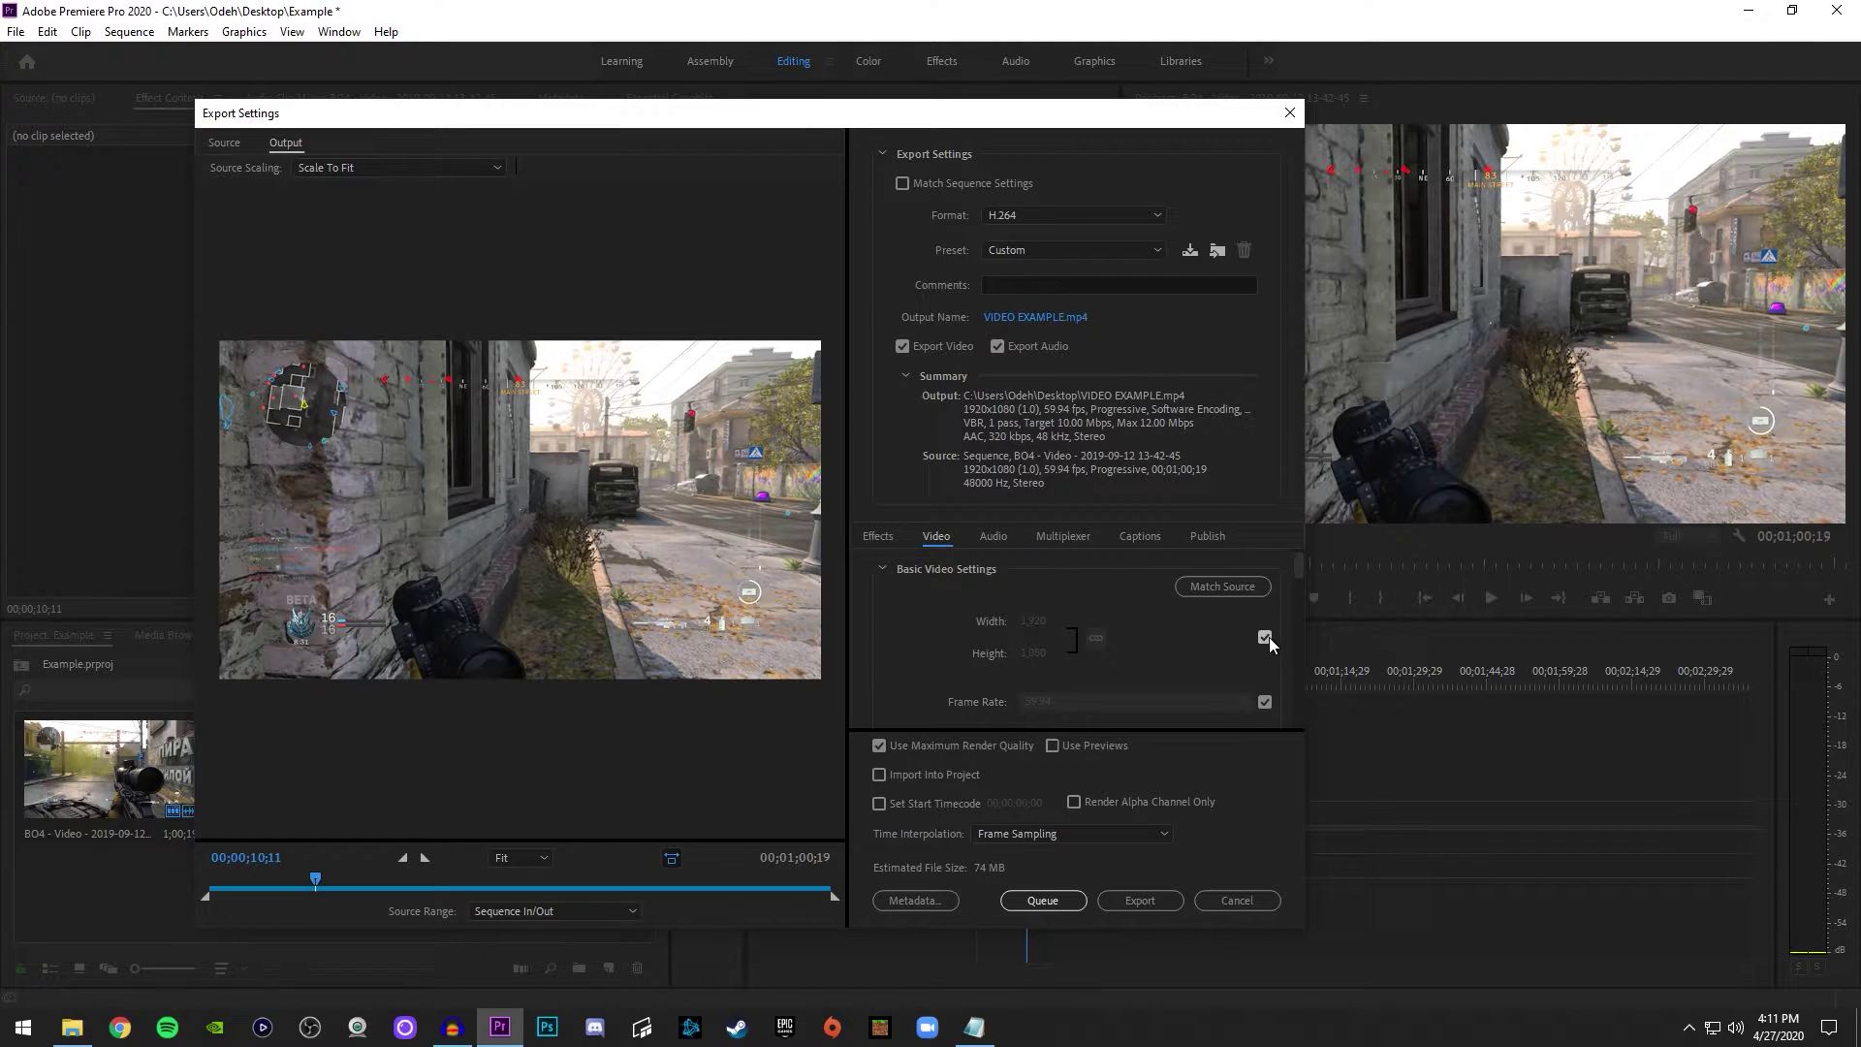
# Step: Keep the frame rate at 59.94, linked to match the source
pyautogui.click(1264, 702)
pyautogui.click(1077, 699)
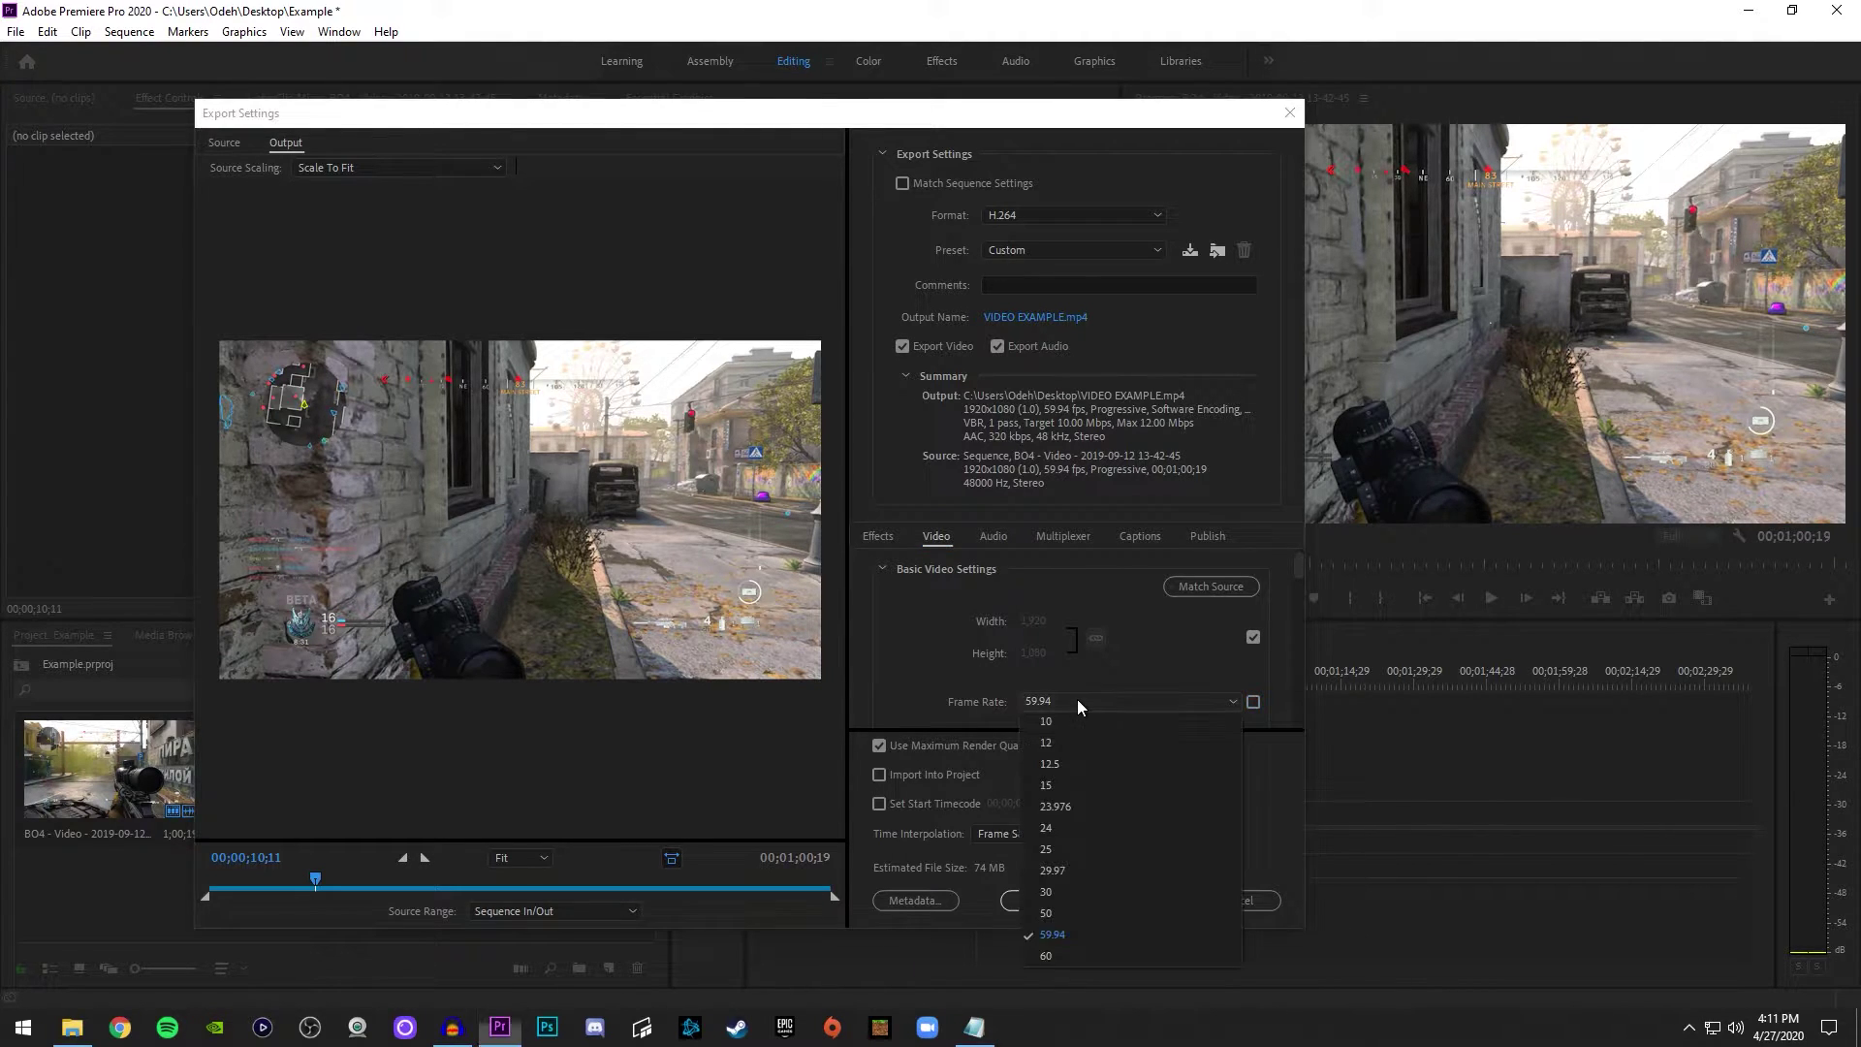
pyautogui.click(1128, 655)
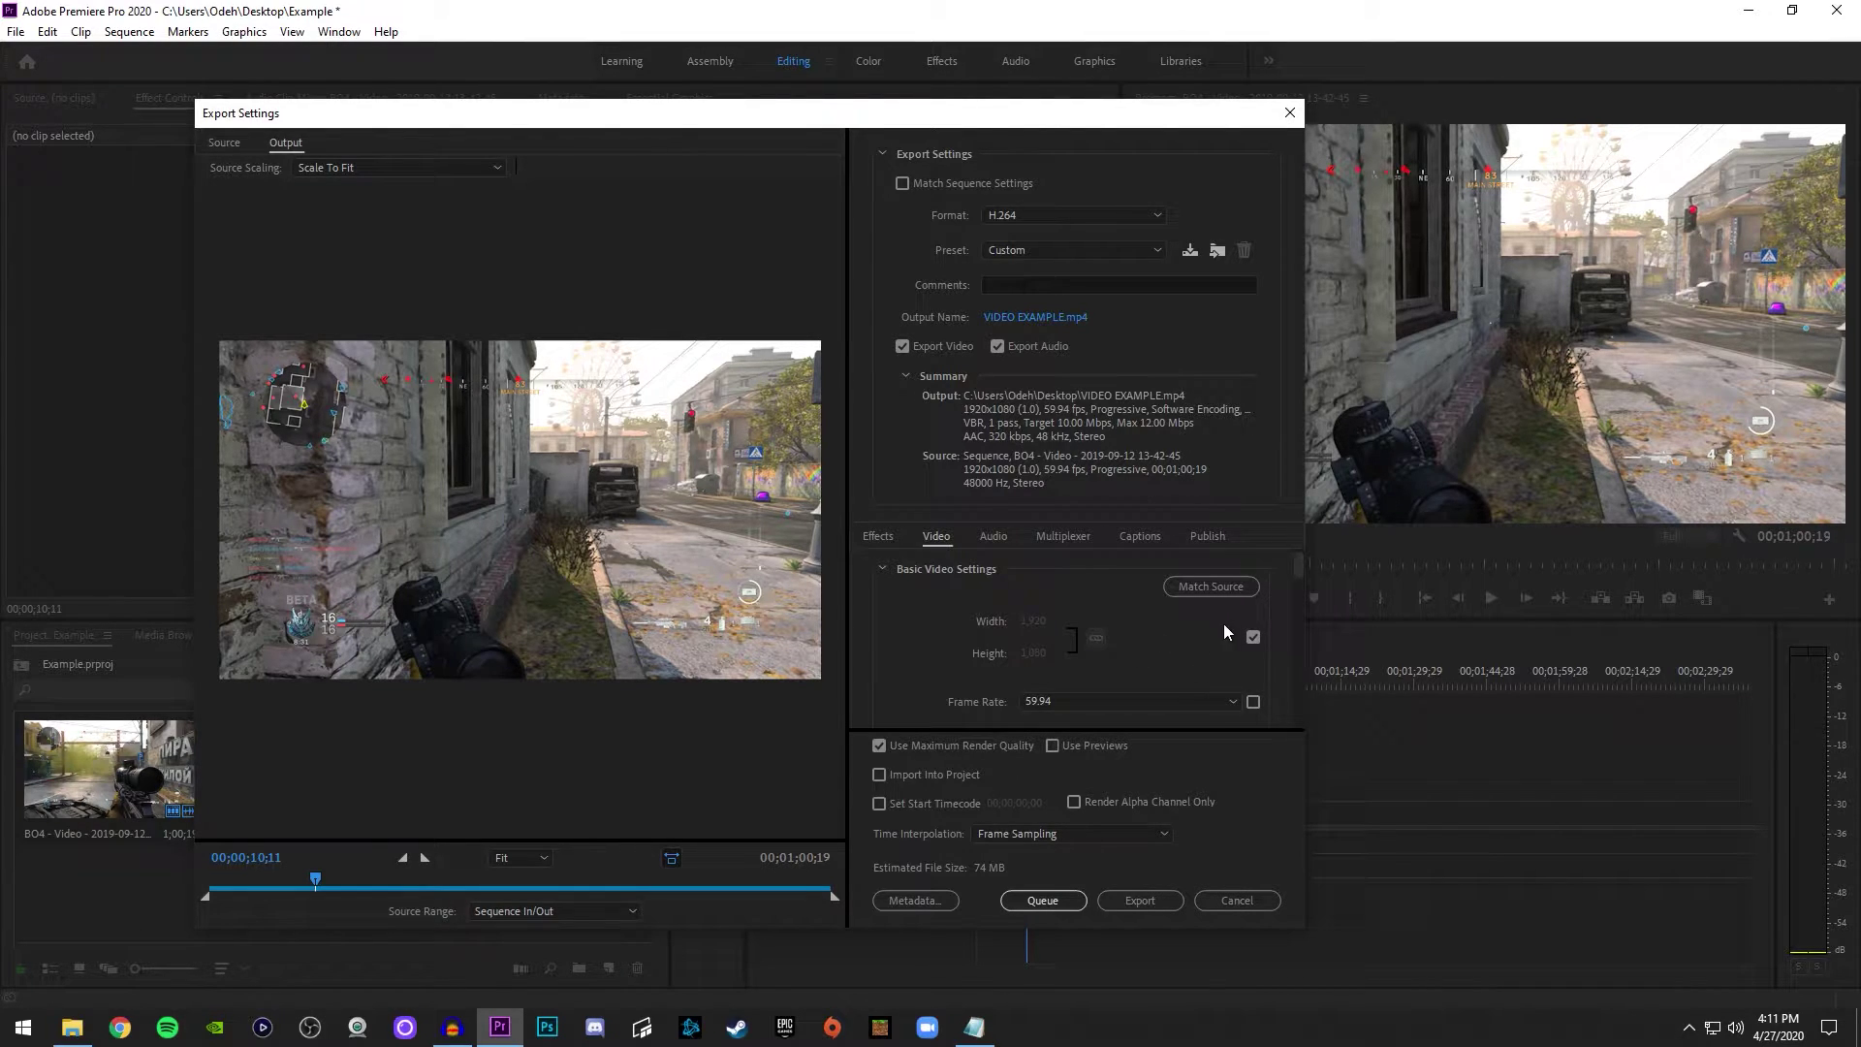
pyautogui.click(1253, 701)
# Step: Turn on Render at Maximum Depth
pyautogui.moveTo(1301, 568); pyautogui.dragTo(1299, 590)
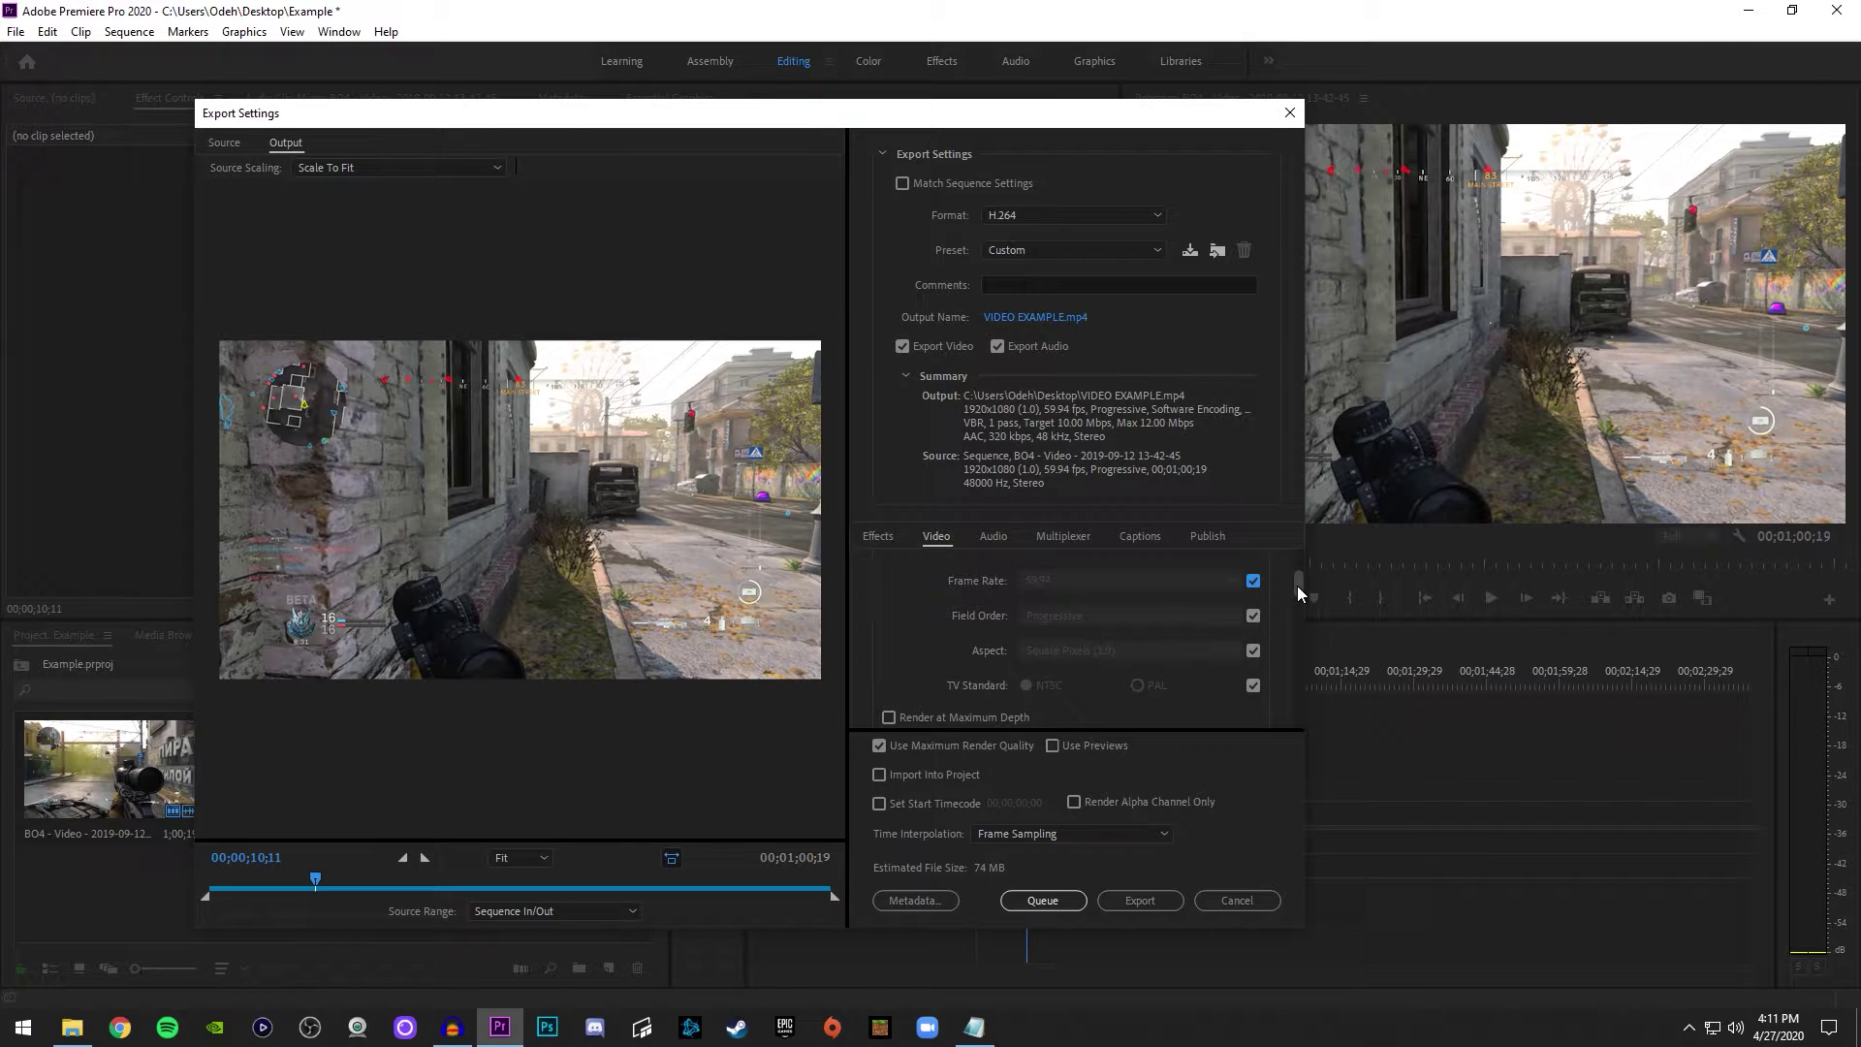
pyautogui.moveTo(1298, 587); pyautogui.dragTo(1297, 605)
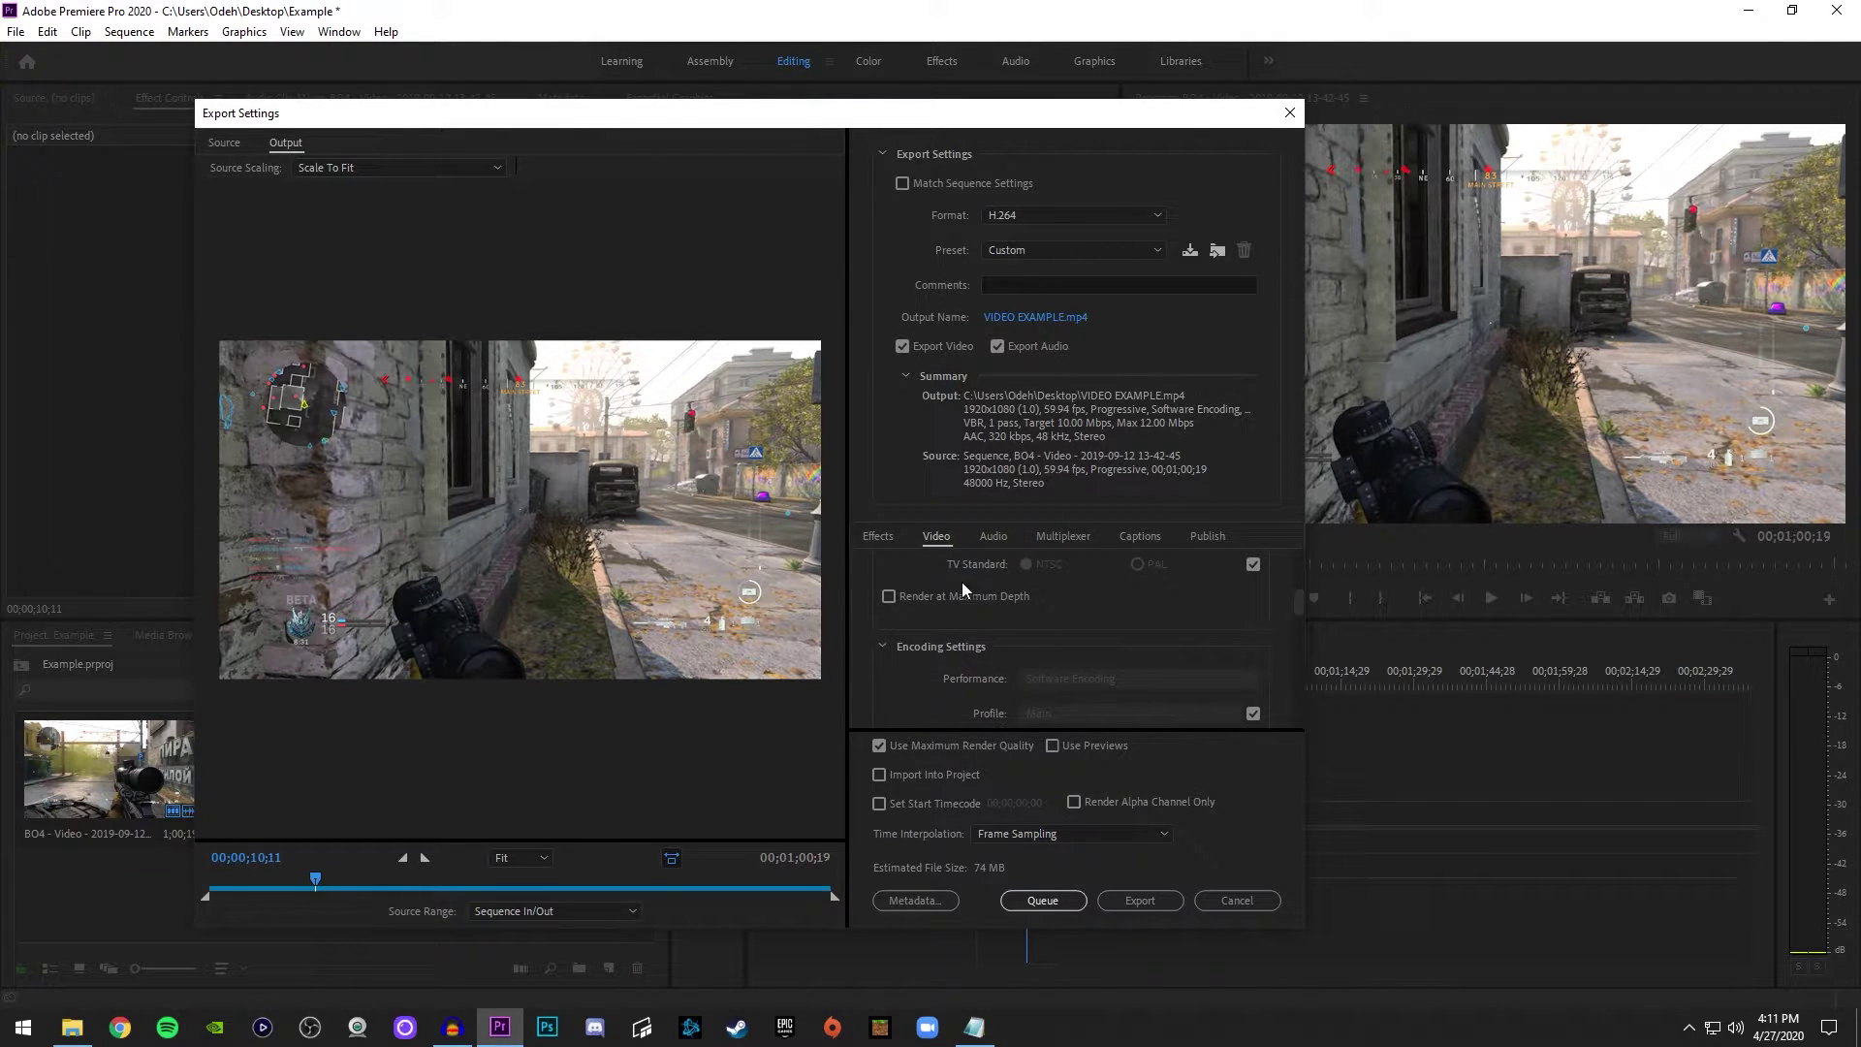
pyautogui.click(888, 596)
pyautogui.moveTo(1299, 596); pyautogui.dragTo(1299, 606)
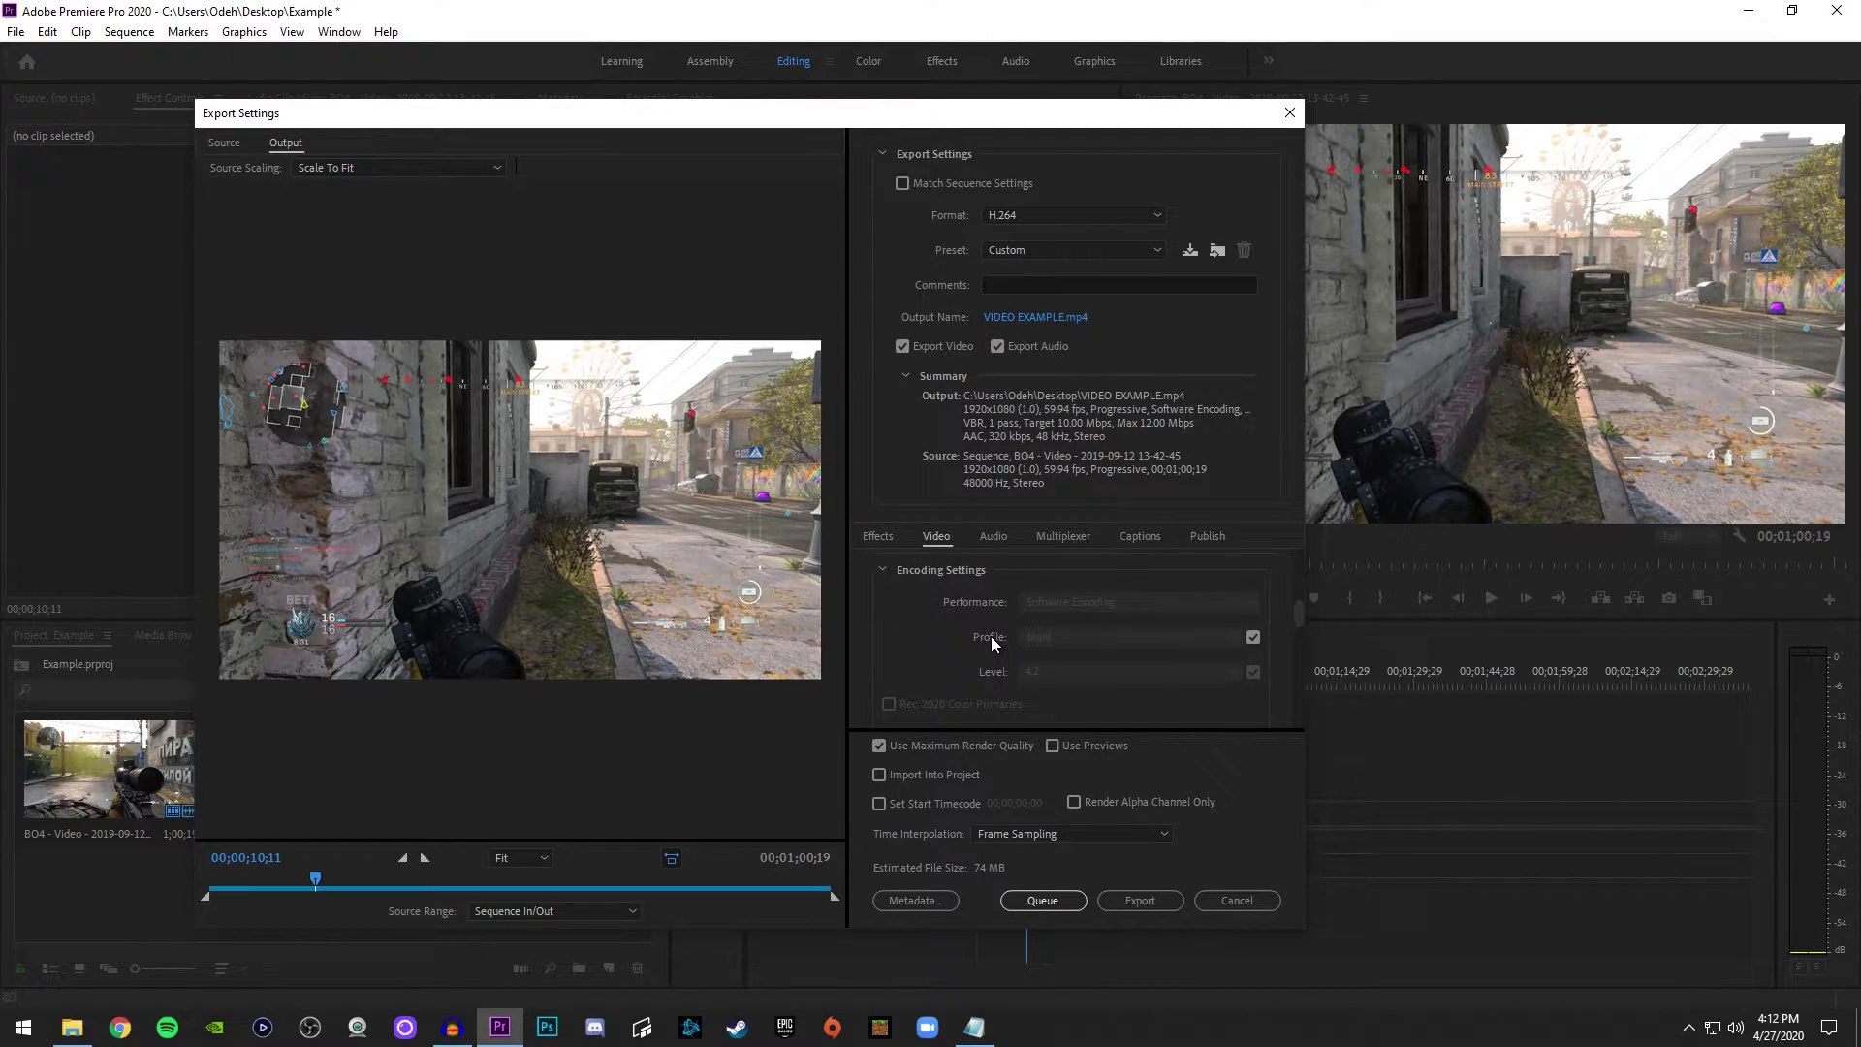
# Step: Set the H.264 encoding profile to High
pyautogui.click(1253, 637)
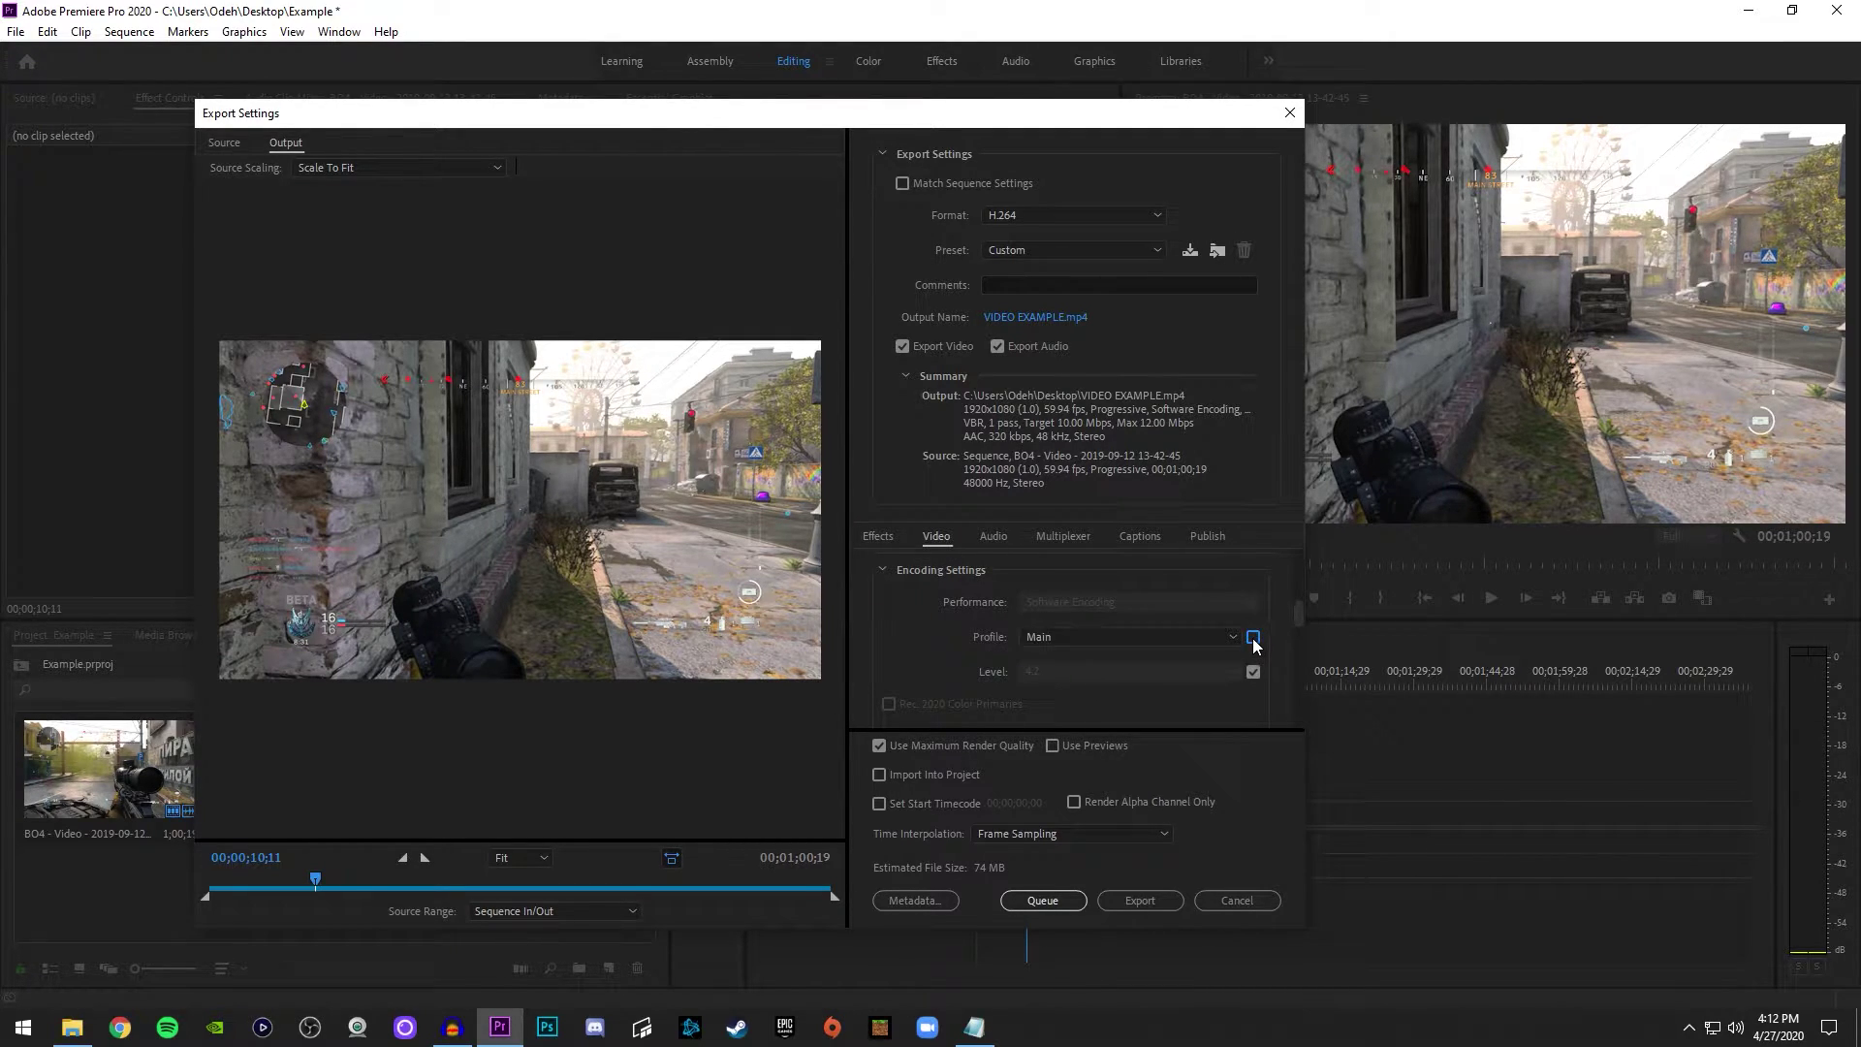
pyautogui.click(1078, 636)
pyautogui.click(1134, 701)
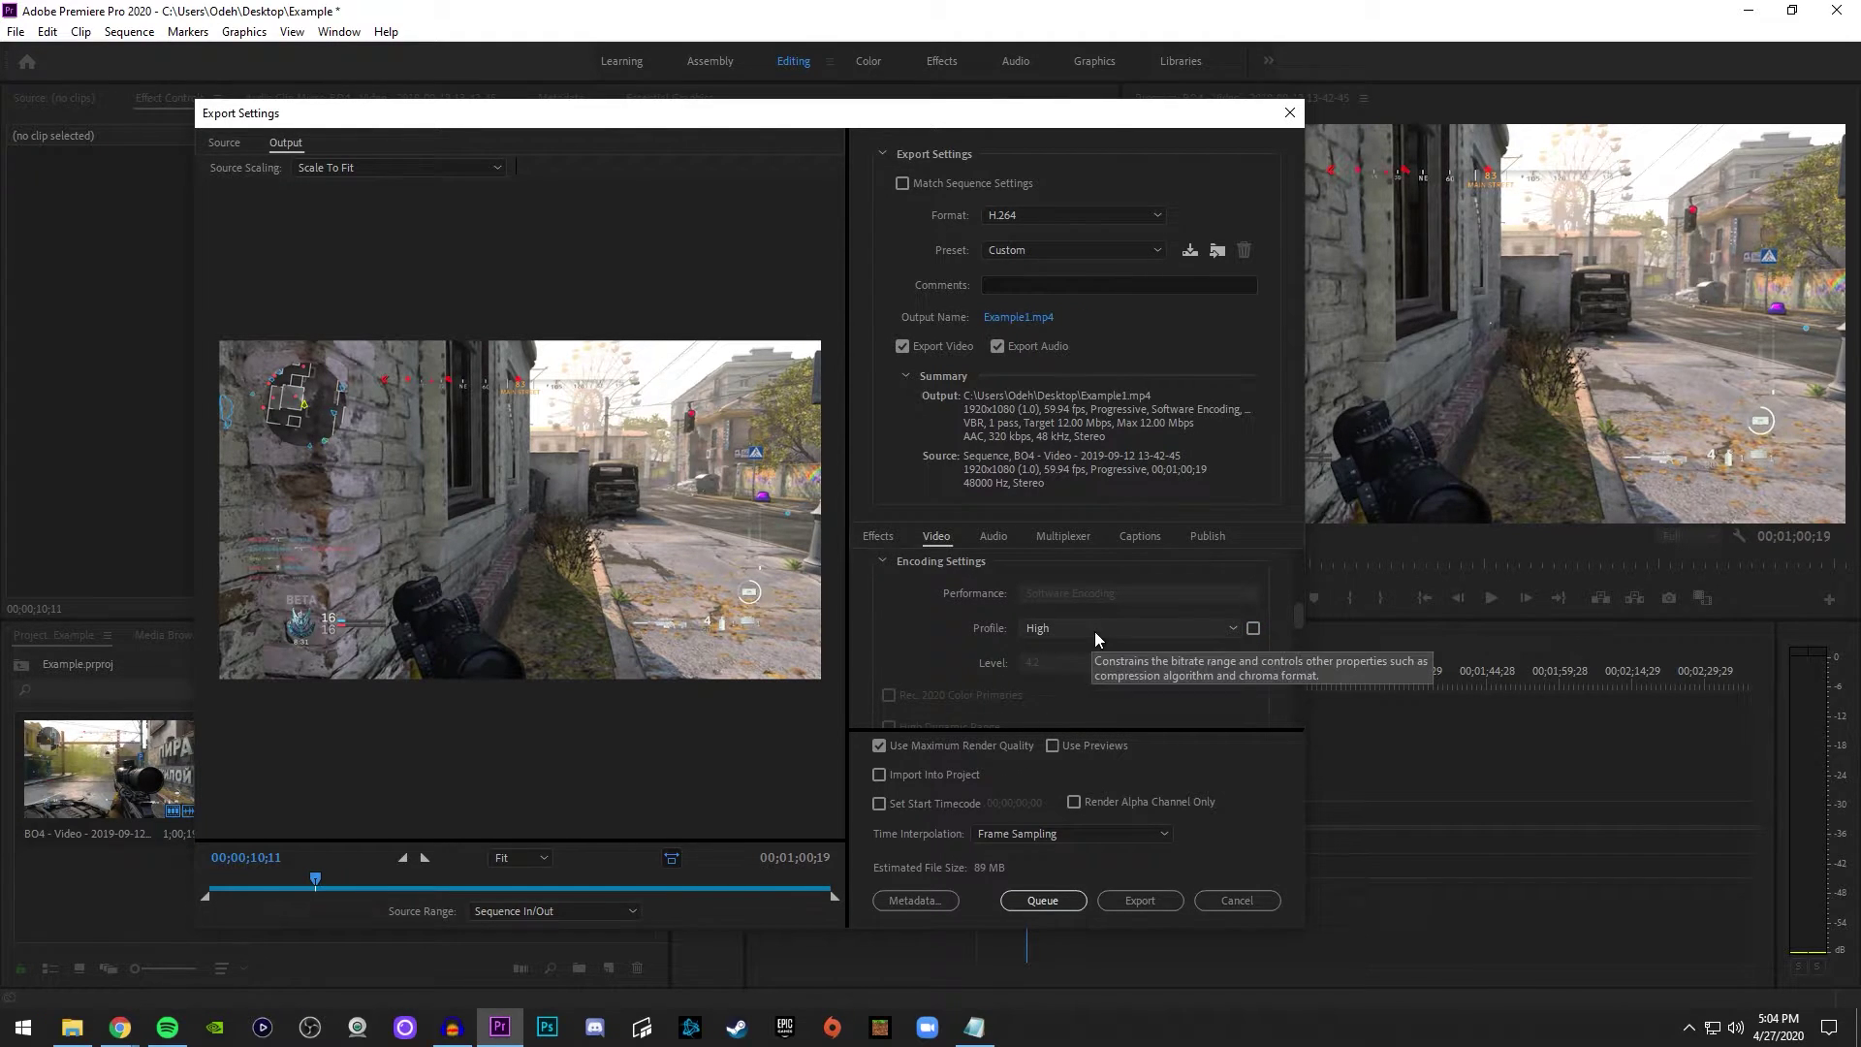
# Step: Switch bitrate encoding to VBR, 2 pass with a 24 Mbps maximum bitrate
pyautogui.moveTo(1299, 612); pyautogui.dragTo(1291, 686)
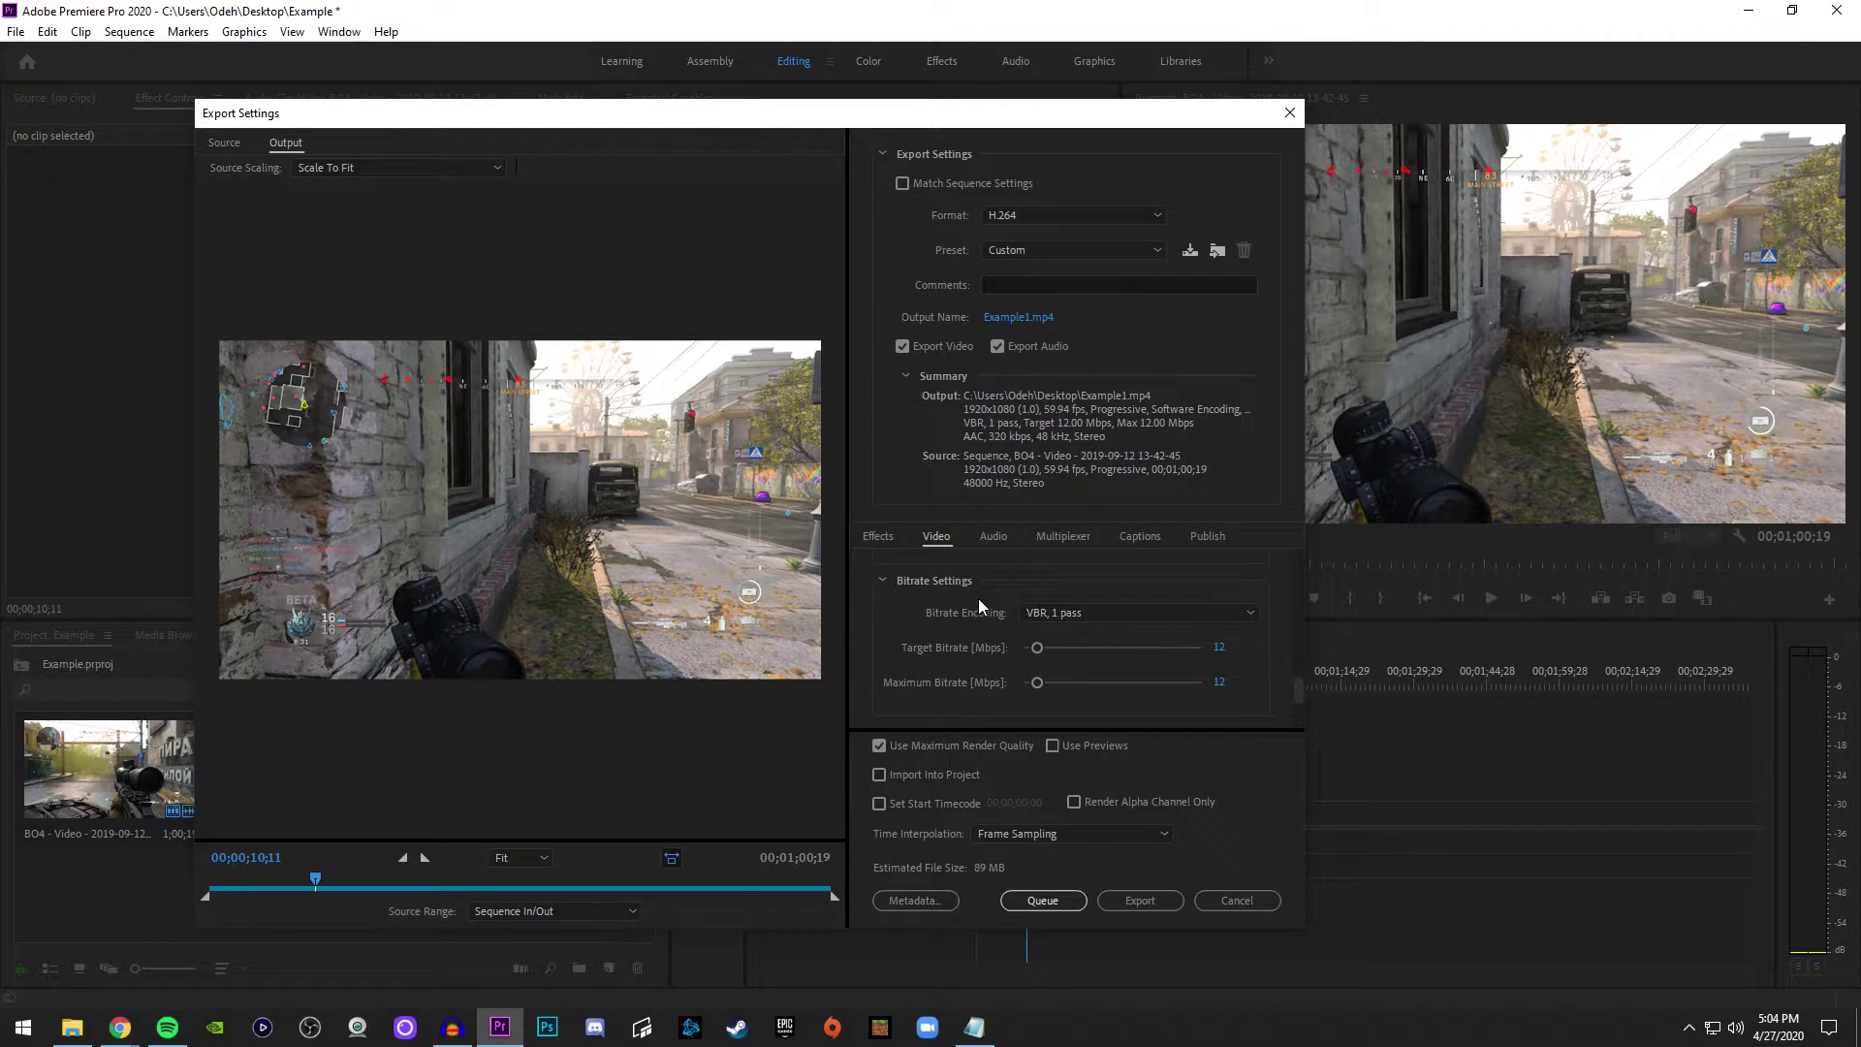
pyautogui.click(1069, 612)
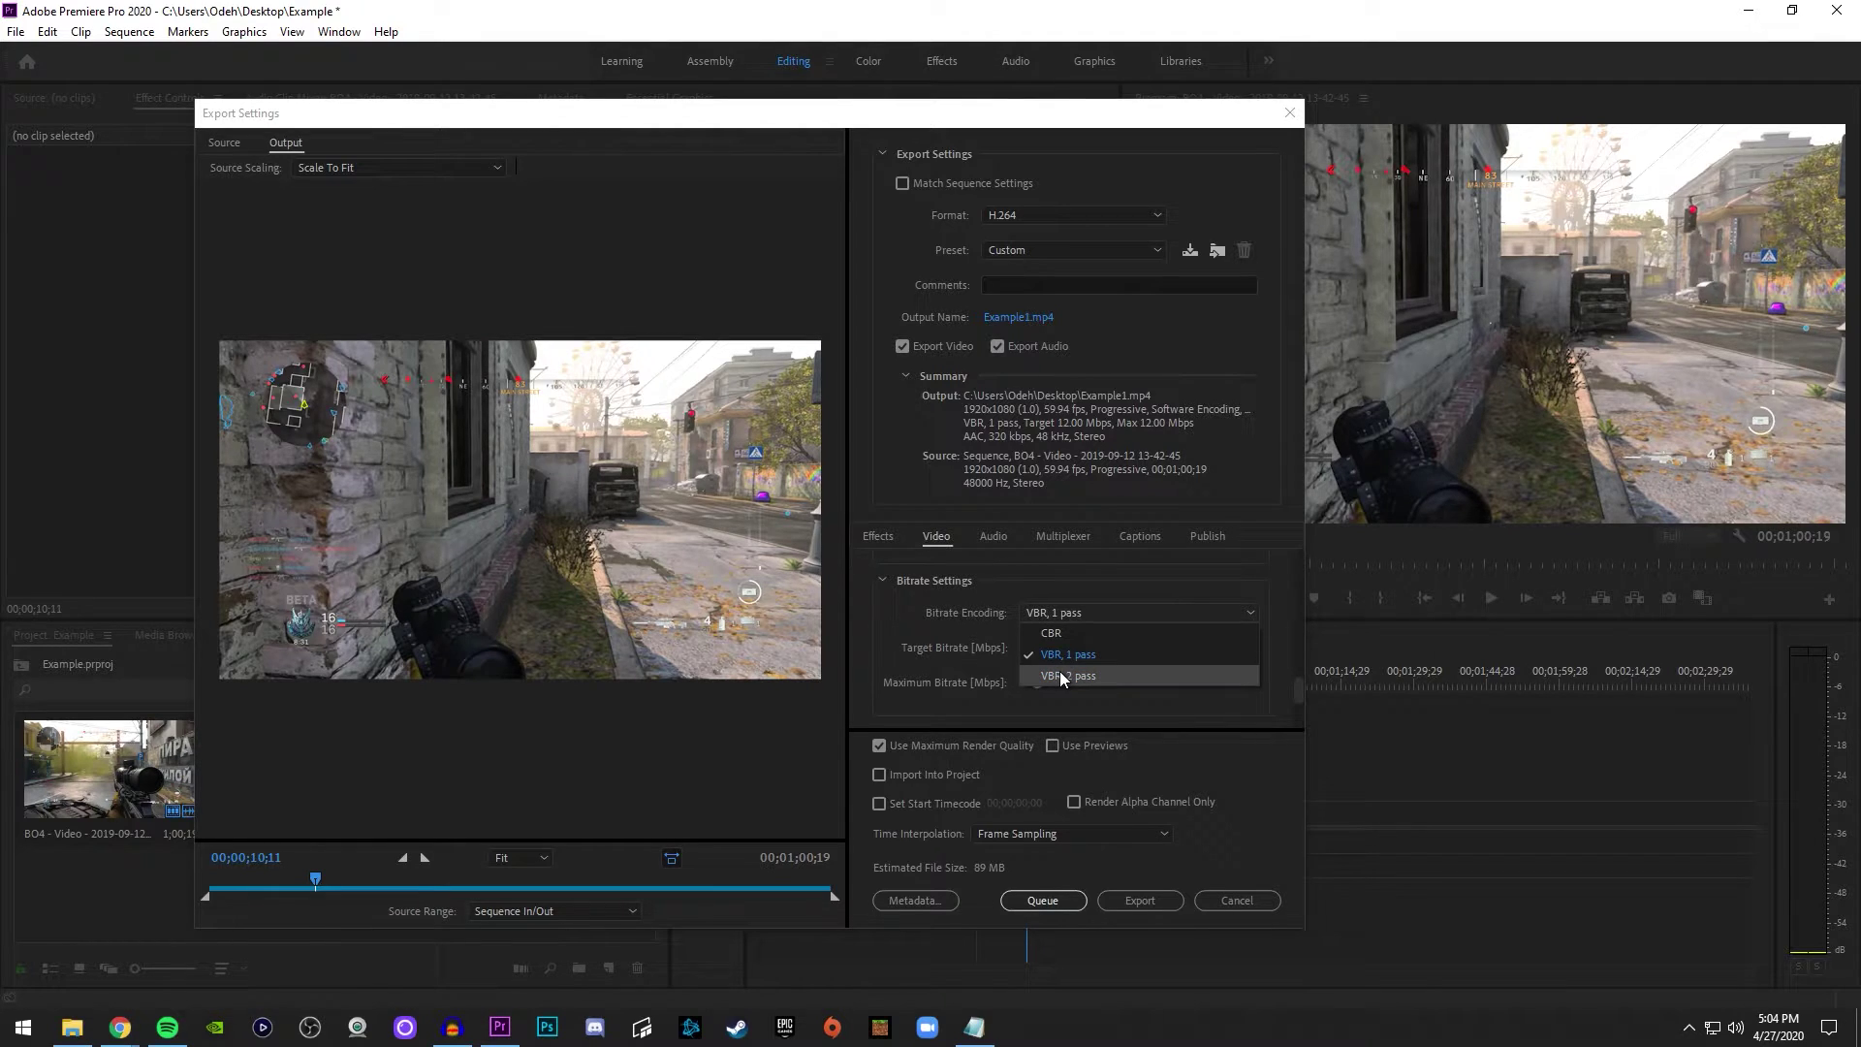
pyautogui.click(1060, 670)
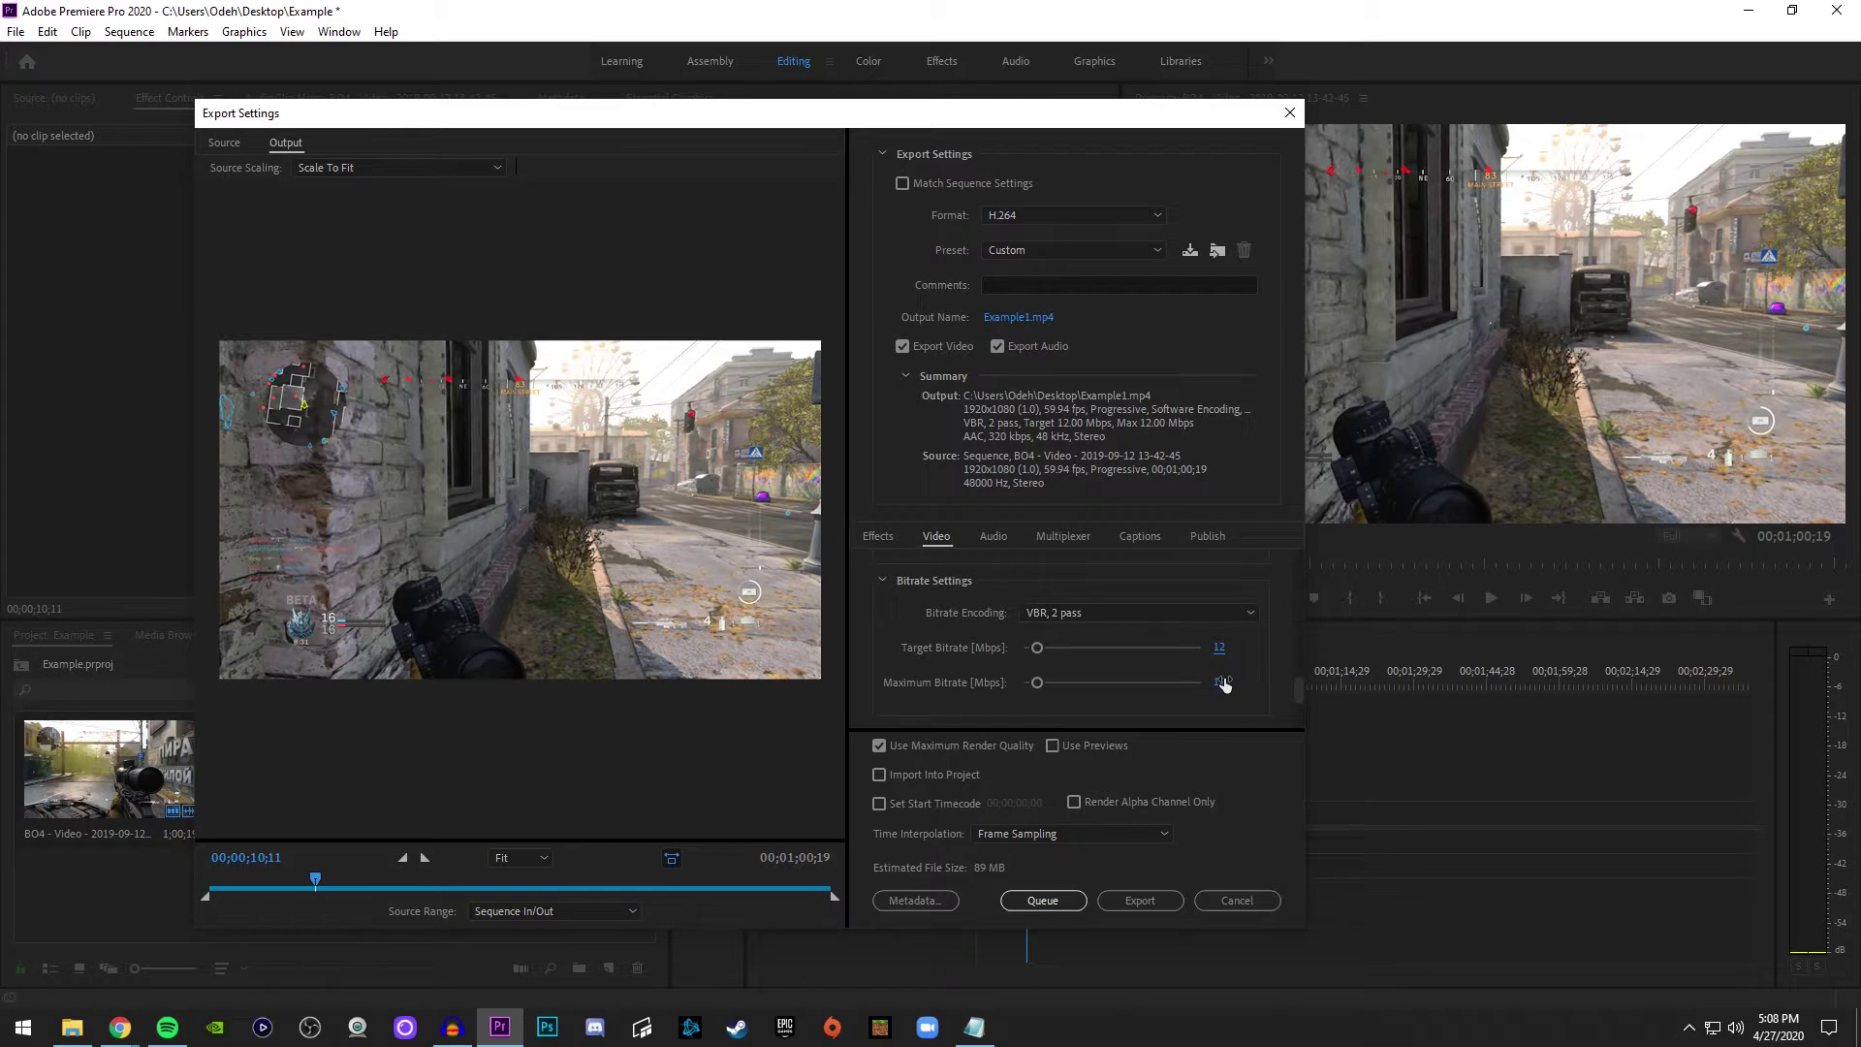
pyautogui.write('24')
pyautogui.press('Return')
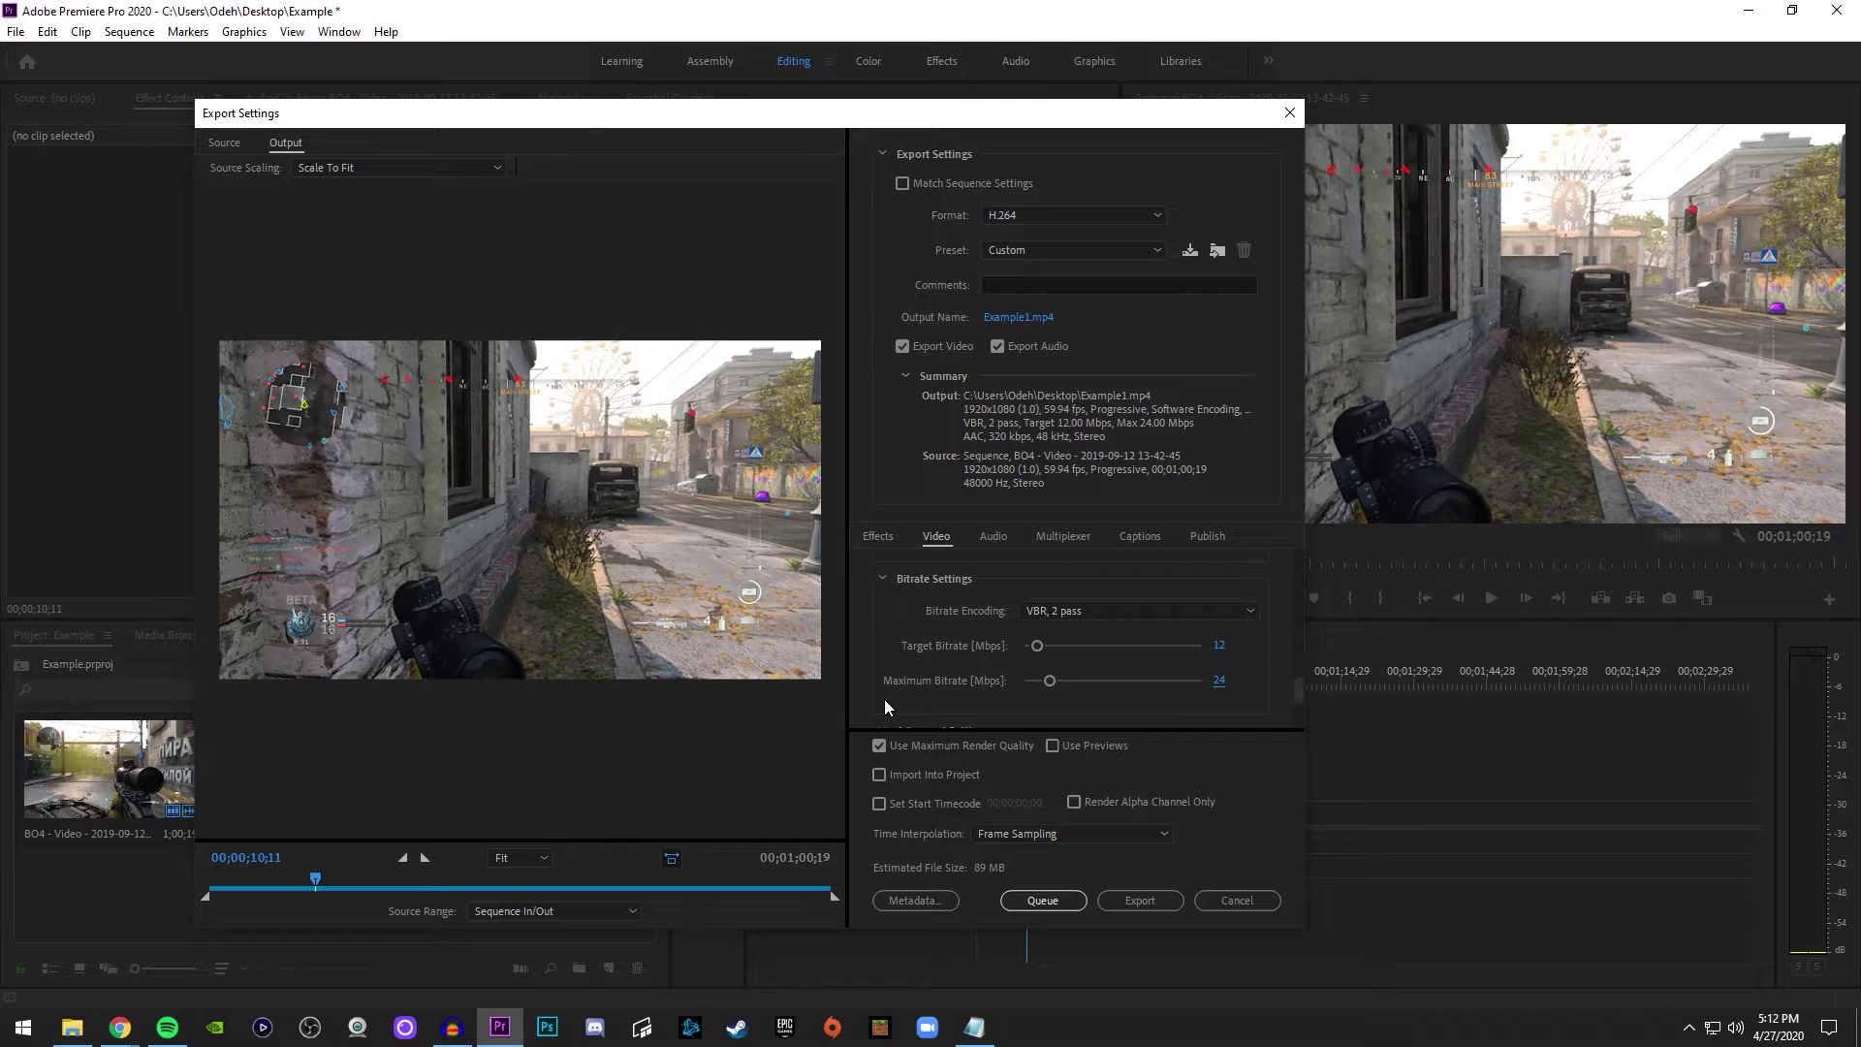
pyautogui.click(1218, 680)
pyautogui.write('15')
pyautogui.press('Return')
pyautogui.click(1219, 682)
pyautogui.write('24')
pyautogui.press('Return')
pyautogui.click(1296, 684)
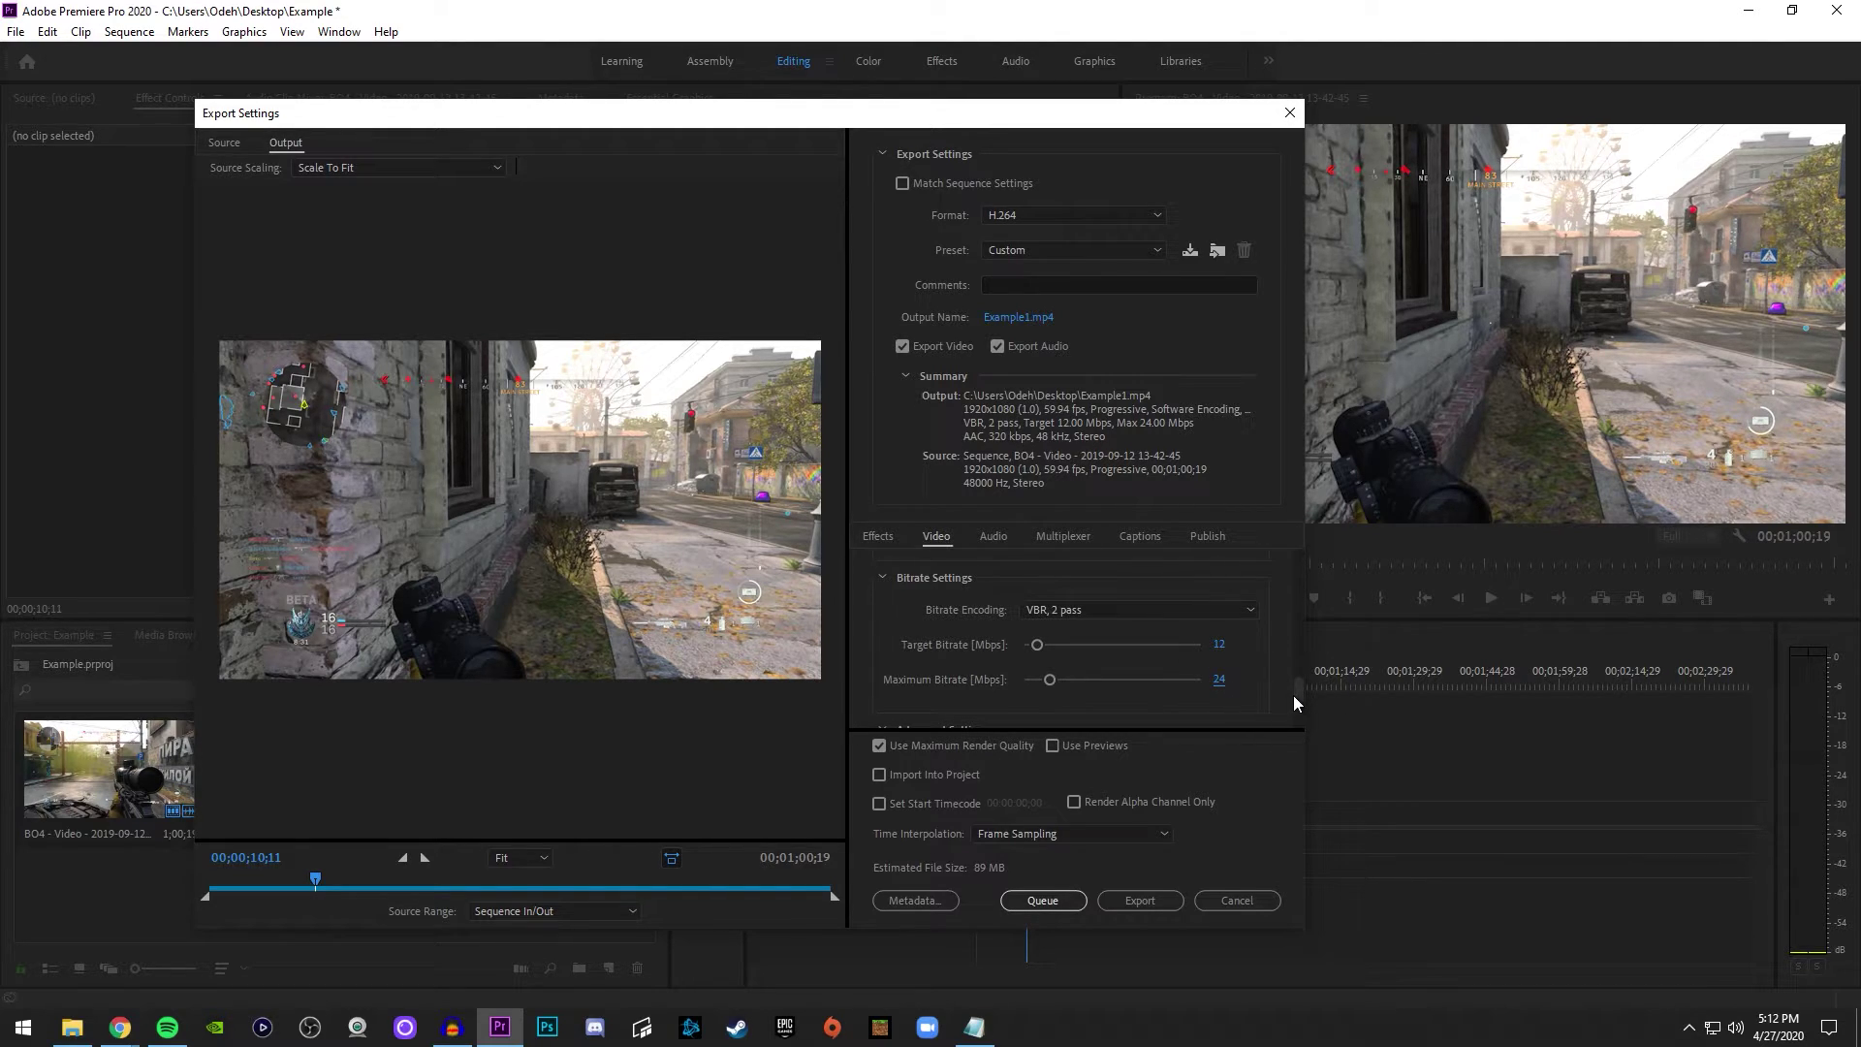
pyautogui.moveTo(1298, 694); pyautogui.dragTo(1302, 714)
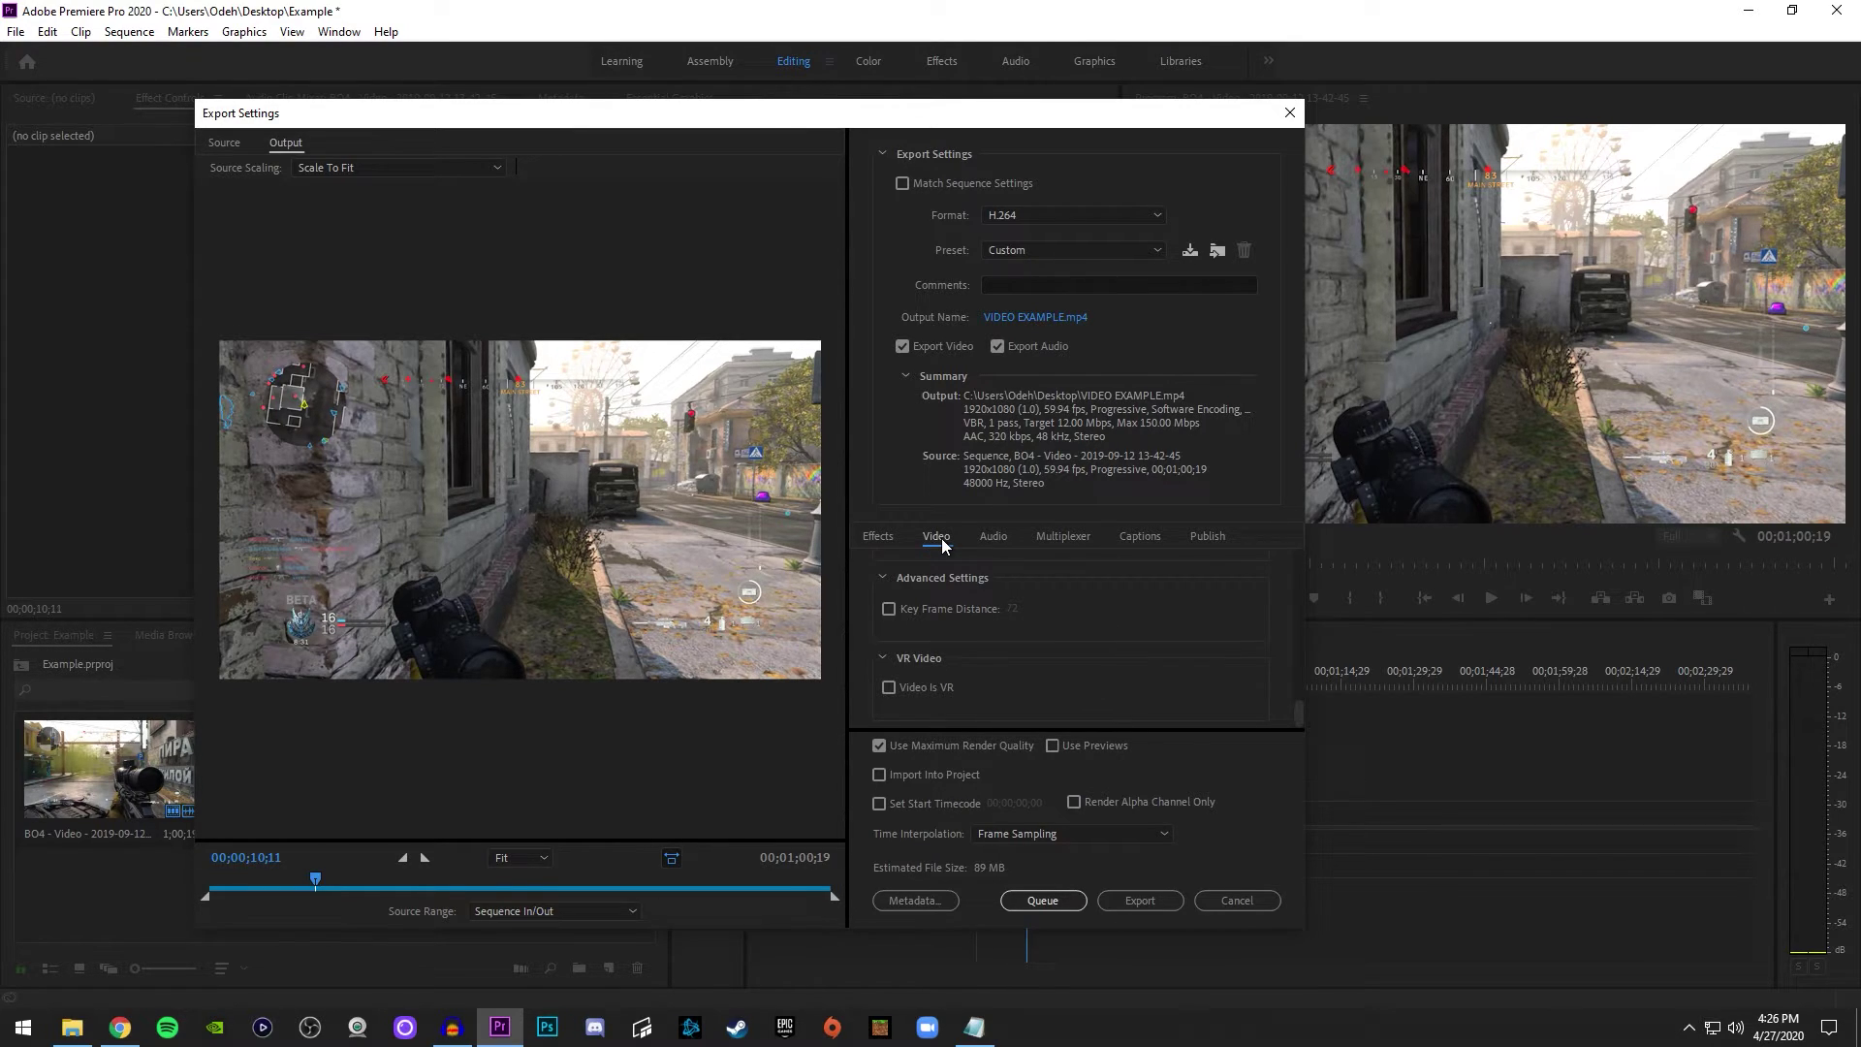
# Step: In the Audio settings, keep the AAC codec at 48000 Hz sample rate
pyautogui.click(990, 536)
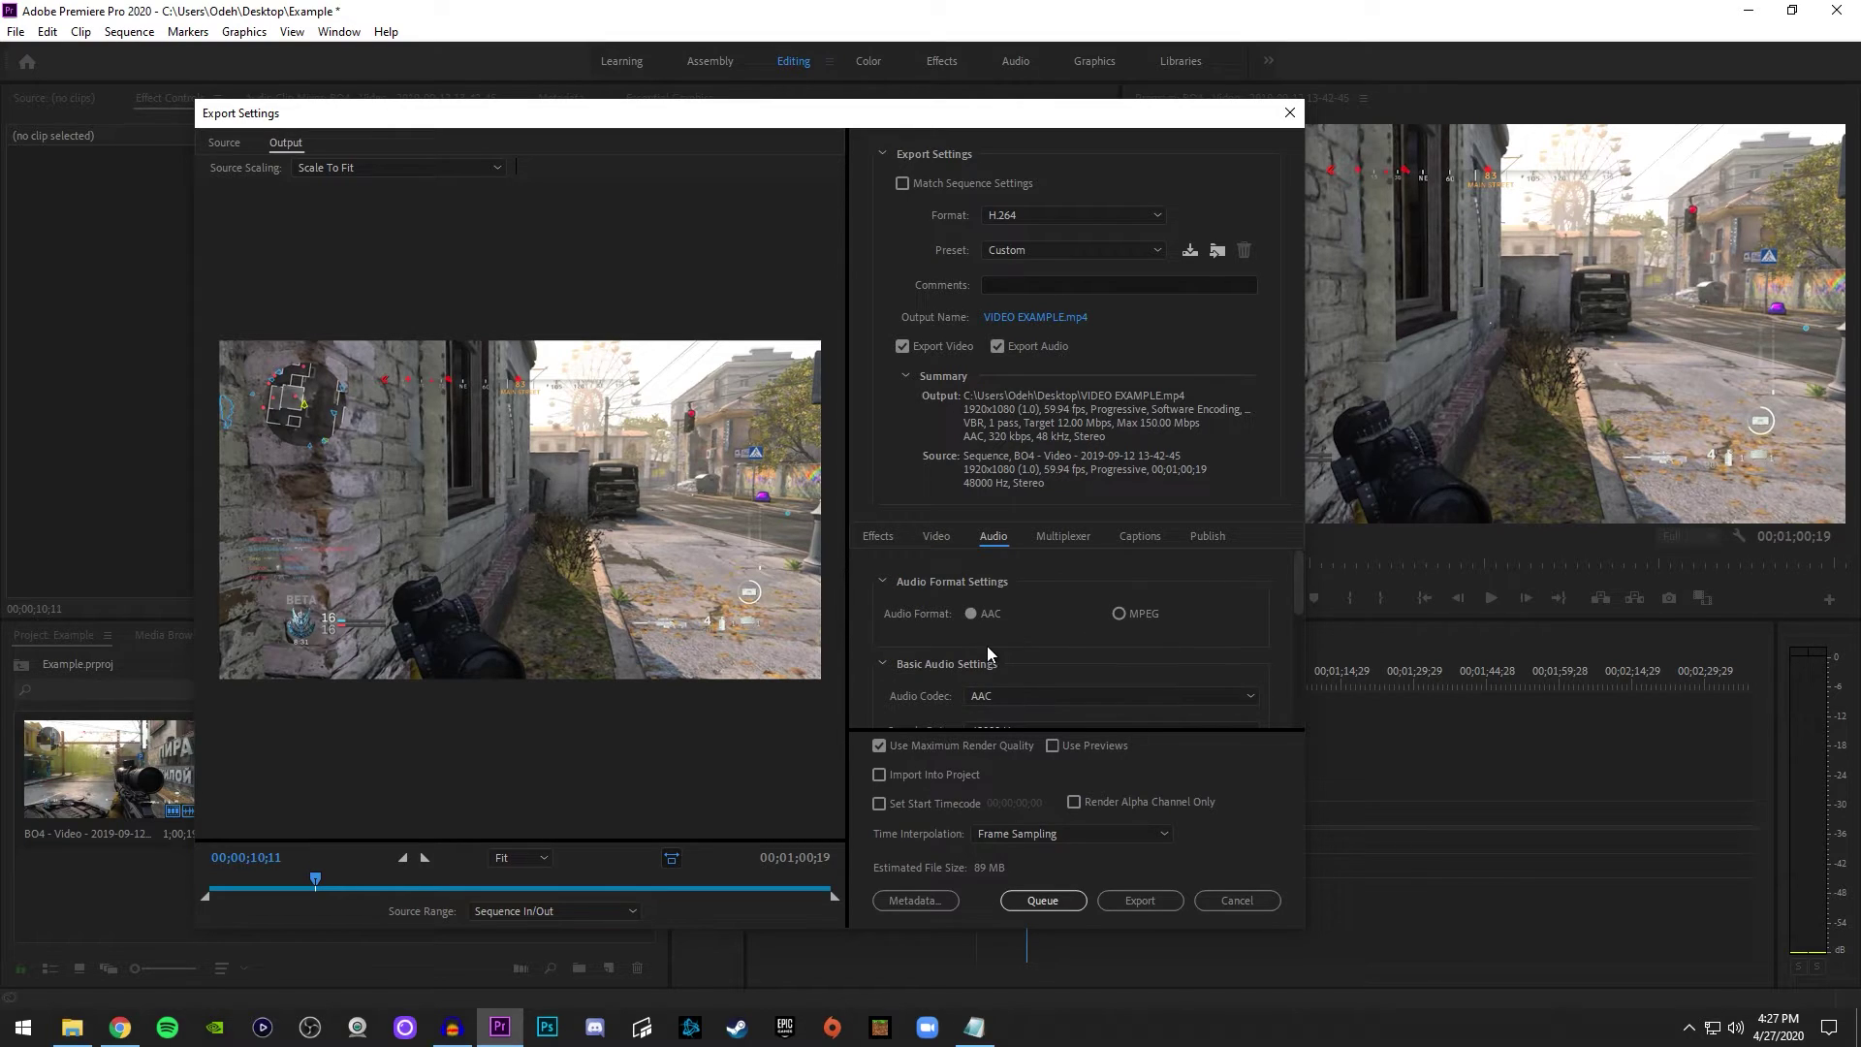
pyautogui.scroll(-2, 1293, 591)
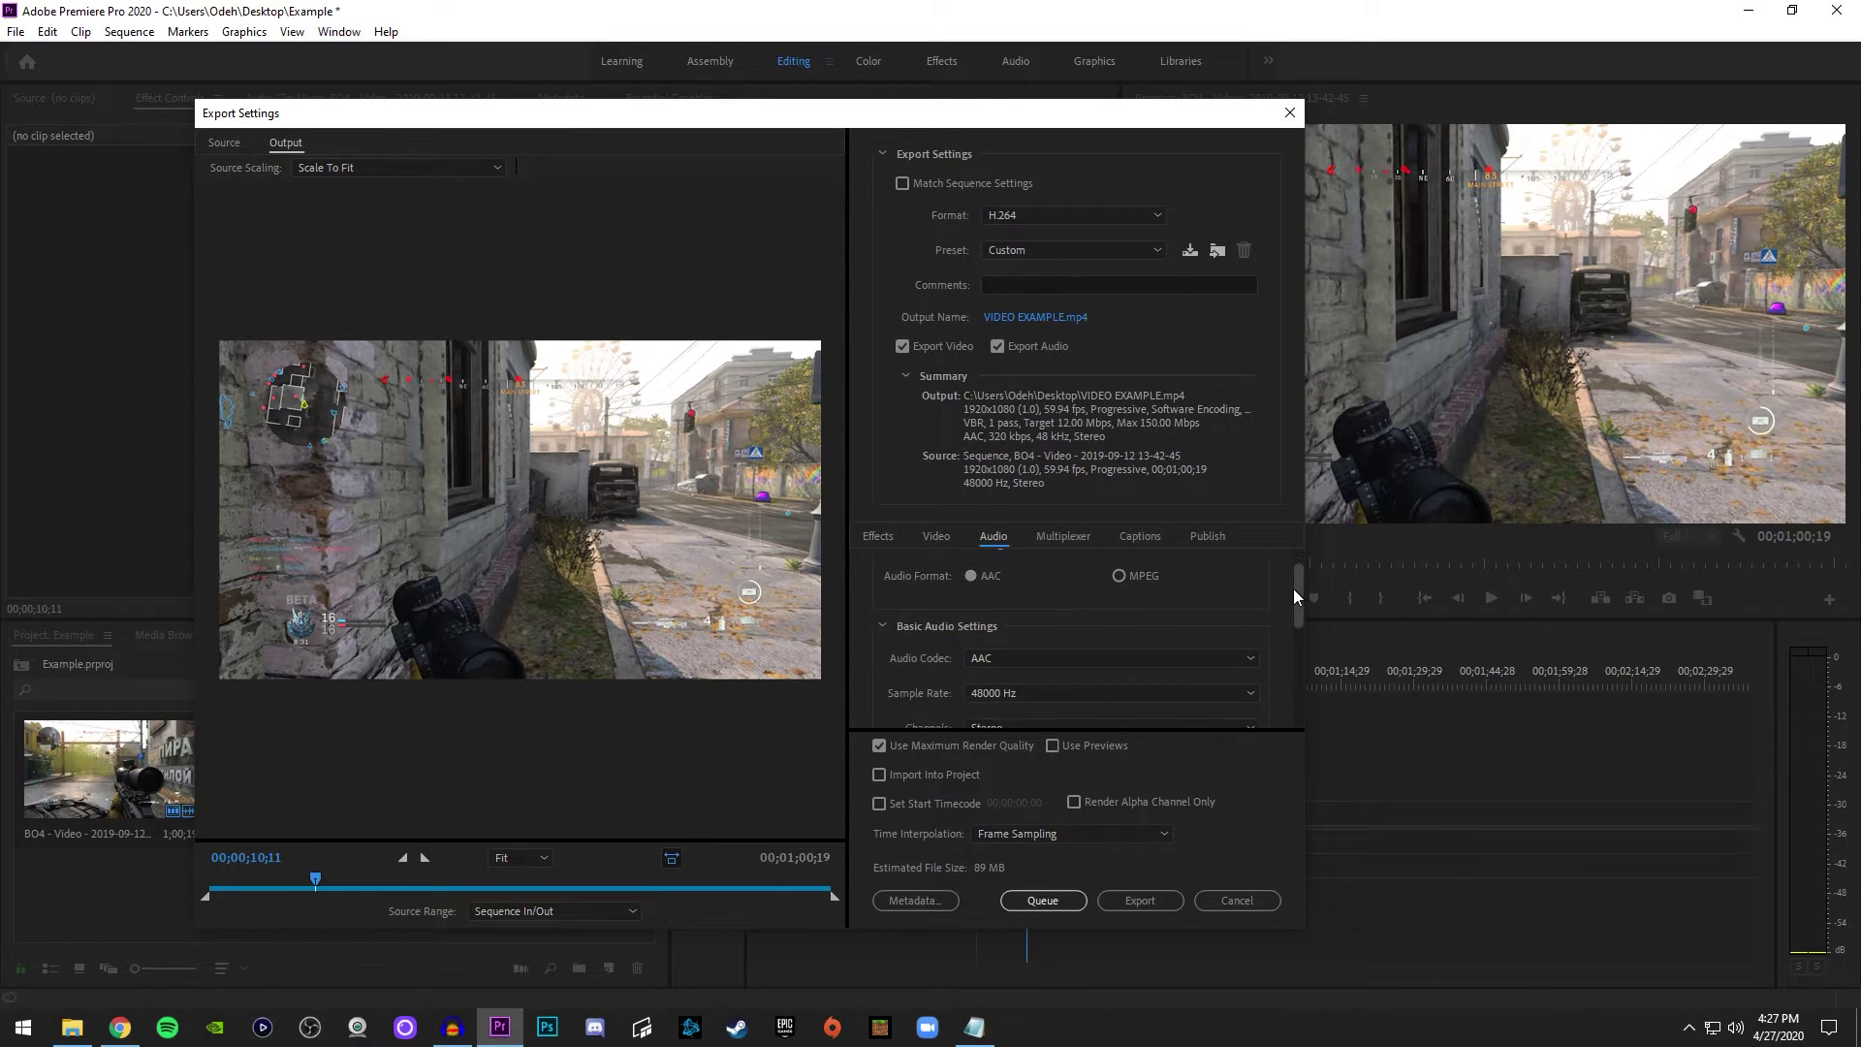
pyautogui.click(998, 603)
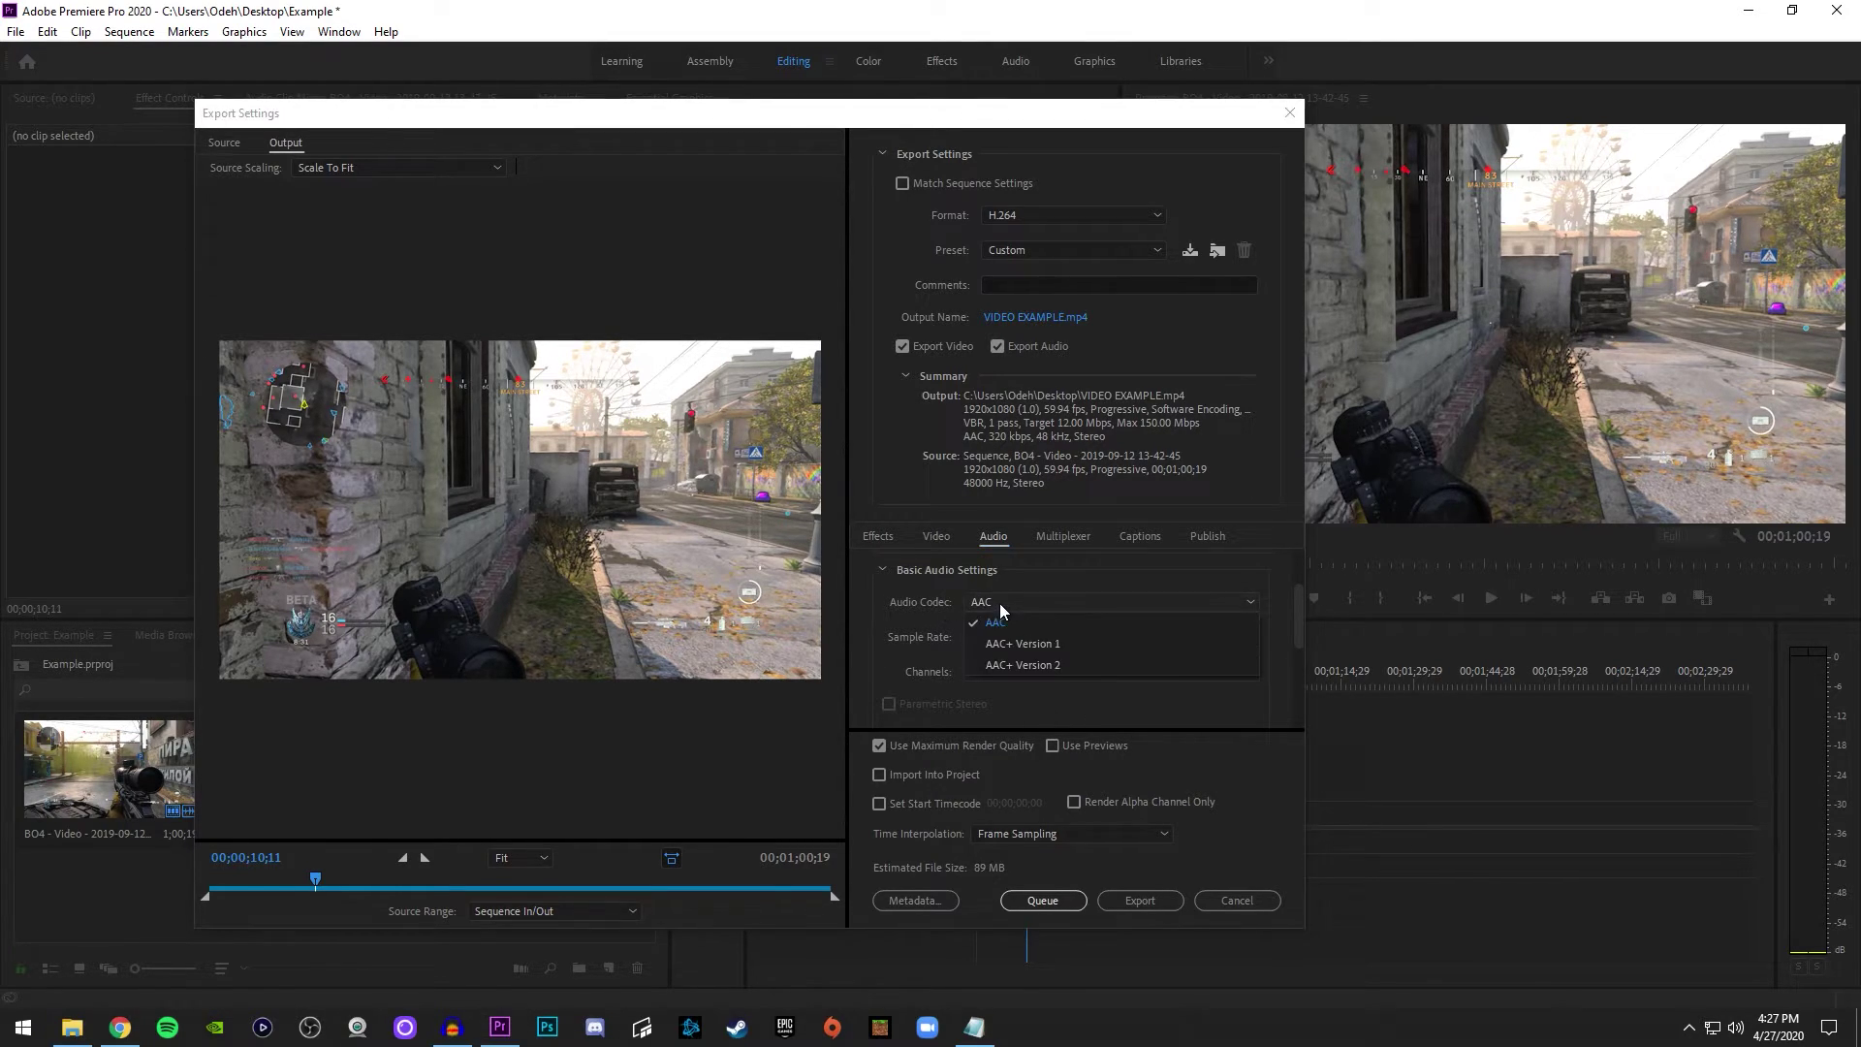
pyautogui.click(1008, 618)
pyautogui.click(1000, 635)
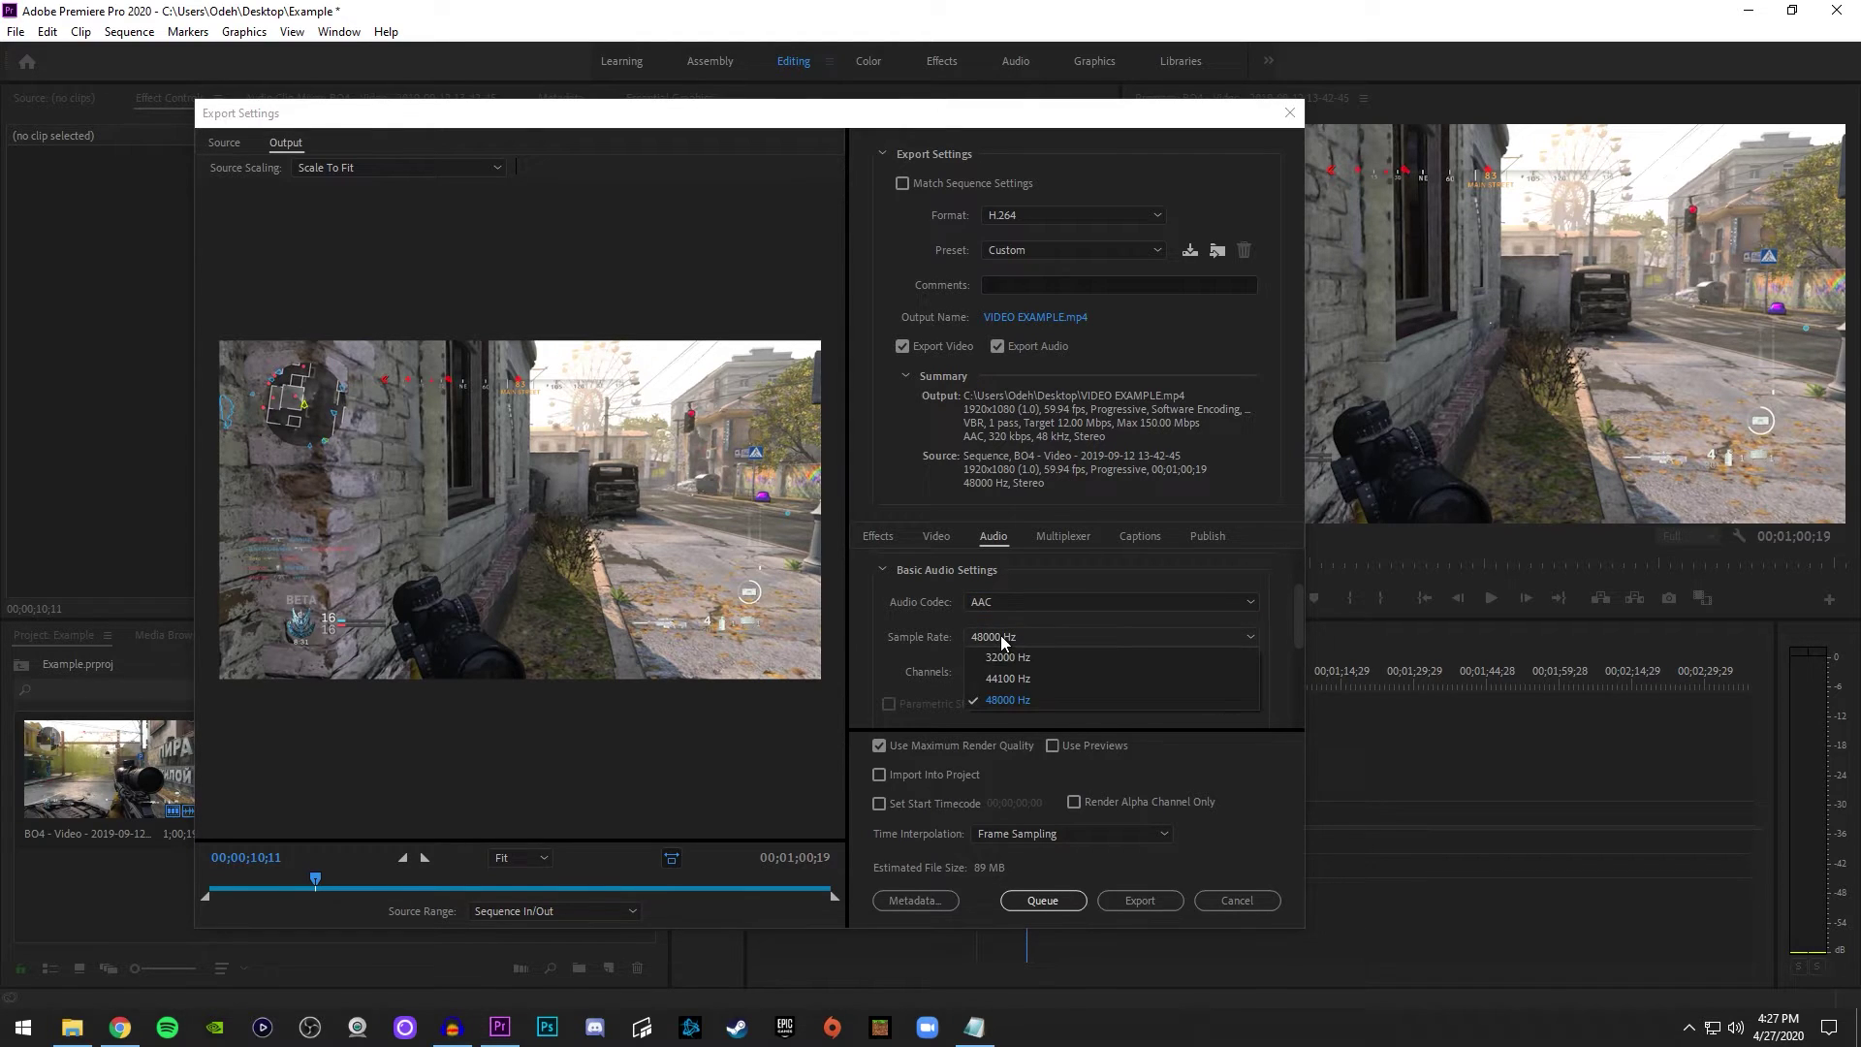
pyautogui.click(994, 650)
# Step: Keep audio quality at High and audio bitrate at 320 kbps
pyautogui.scroll(-2, 1290, 633)
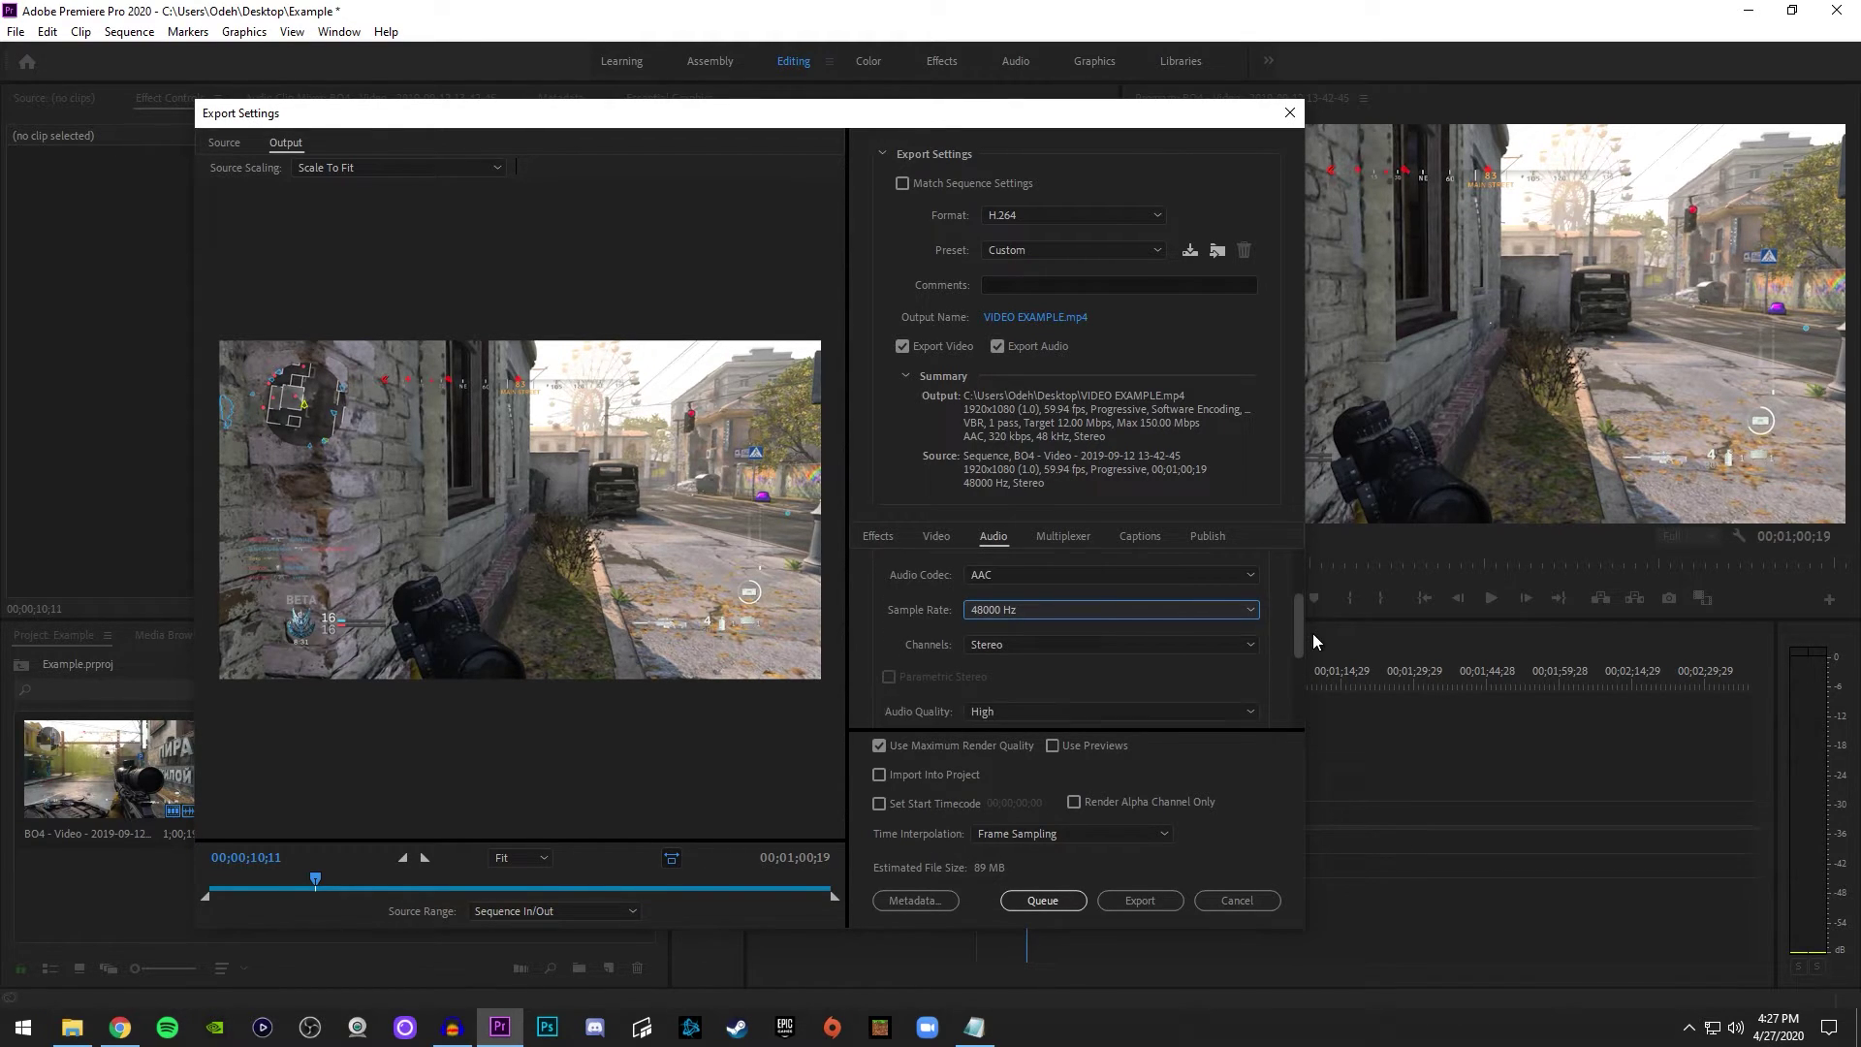
pyautogui.click(1012, 628)
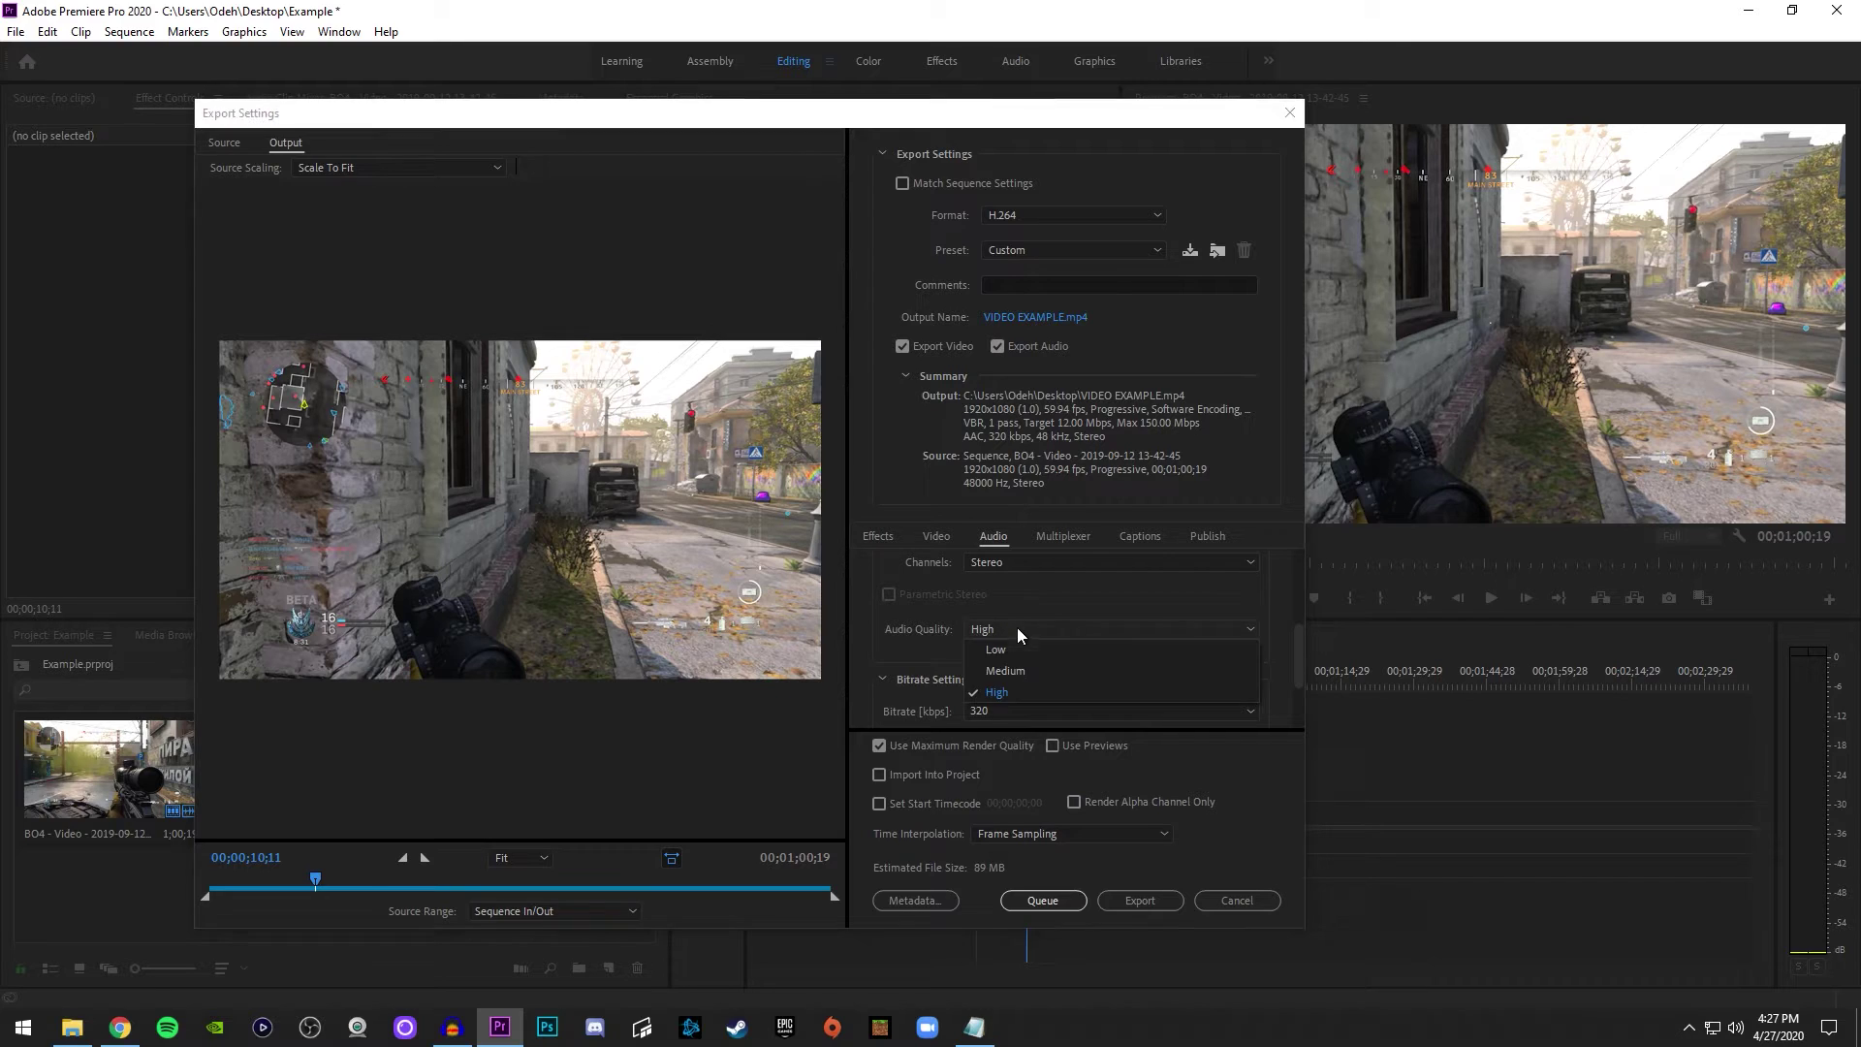
pyautogui.click(1002, 696)
pyautogui.scroll(-2, 913, 630)
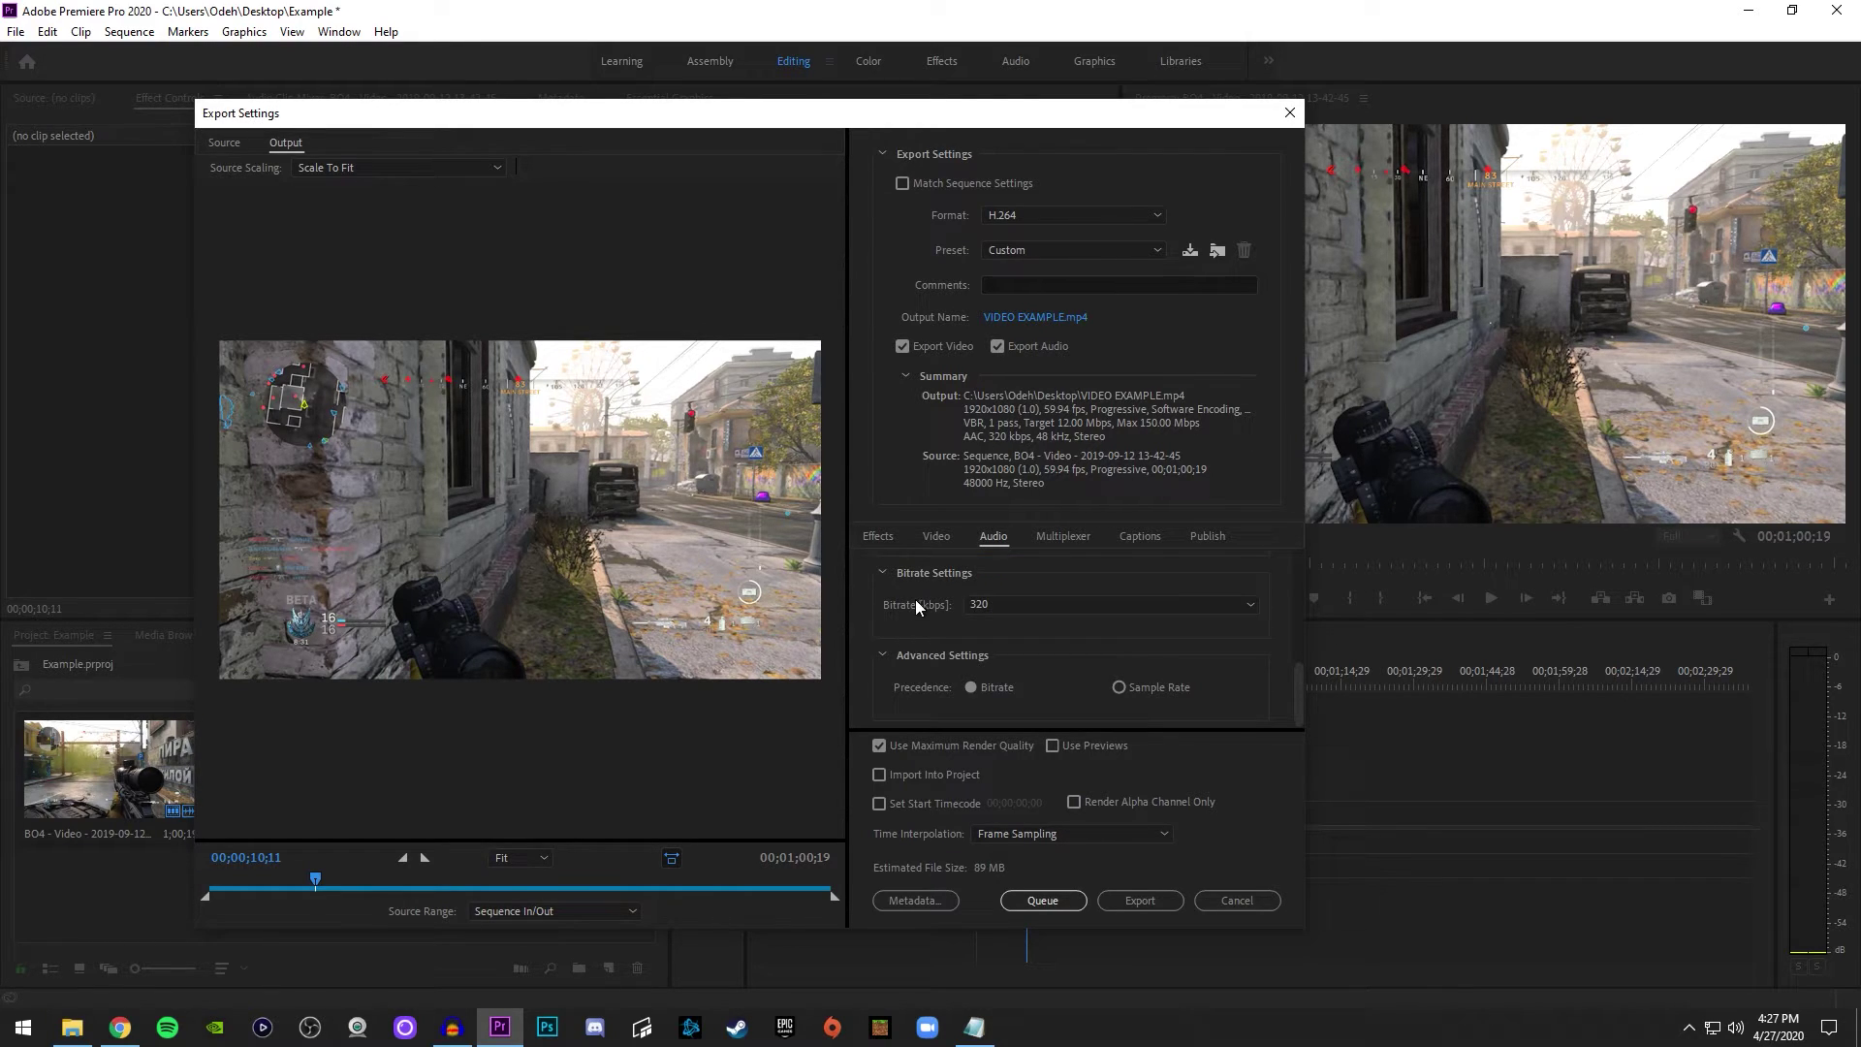
pyautogui.click(1039, 609)
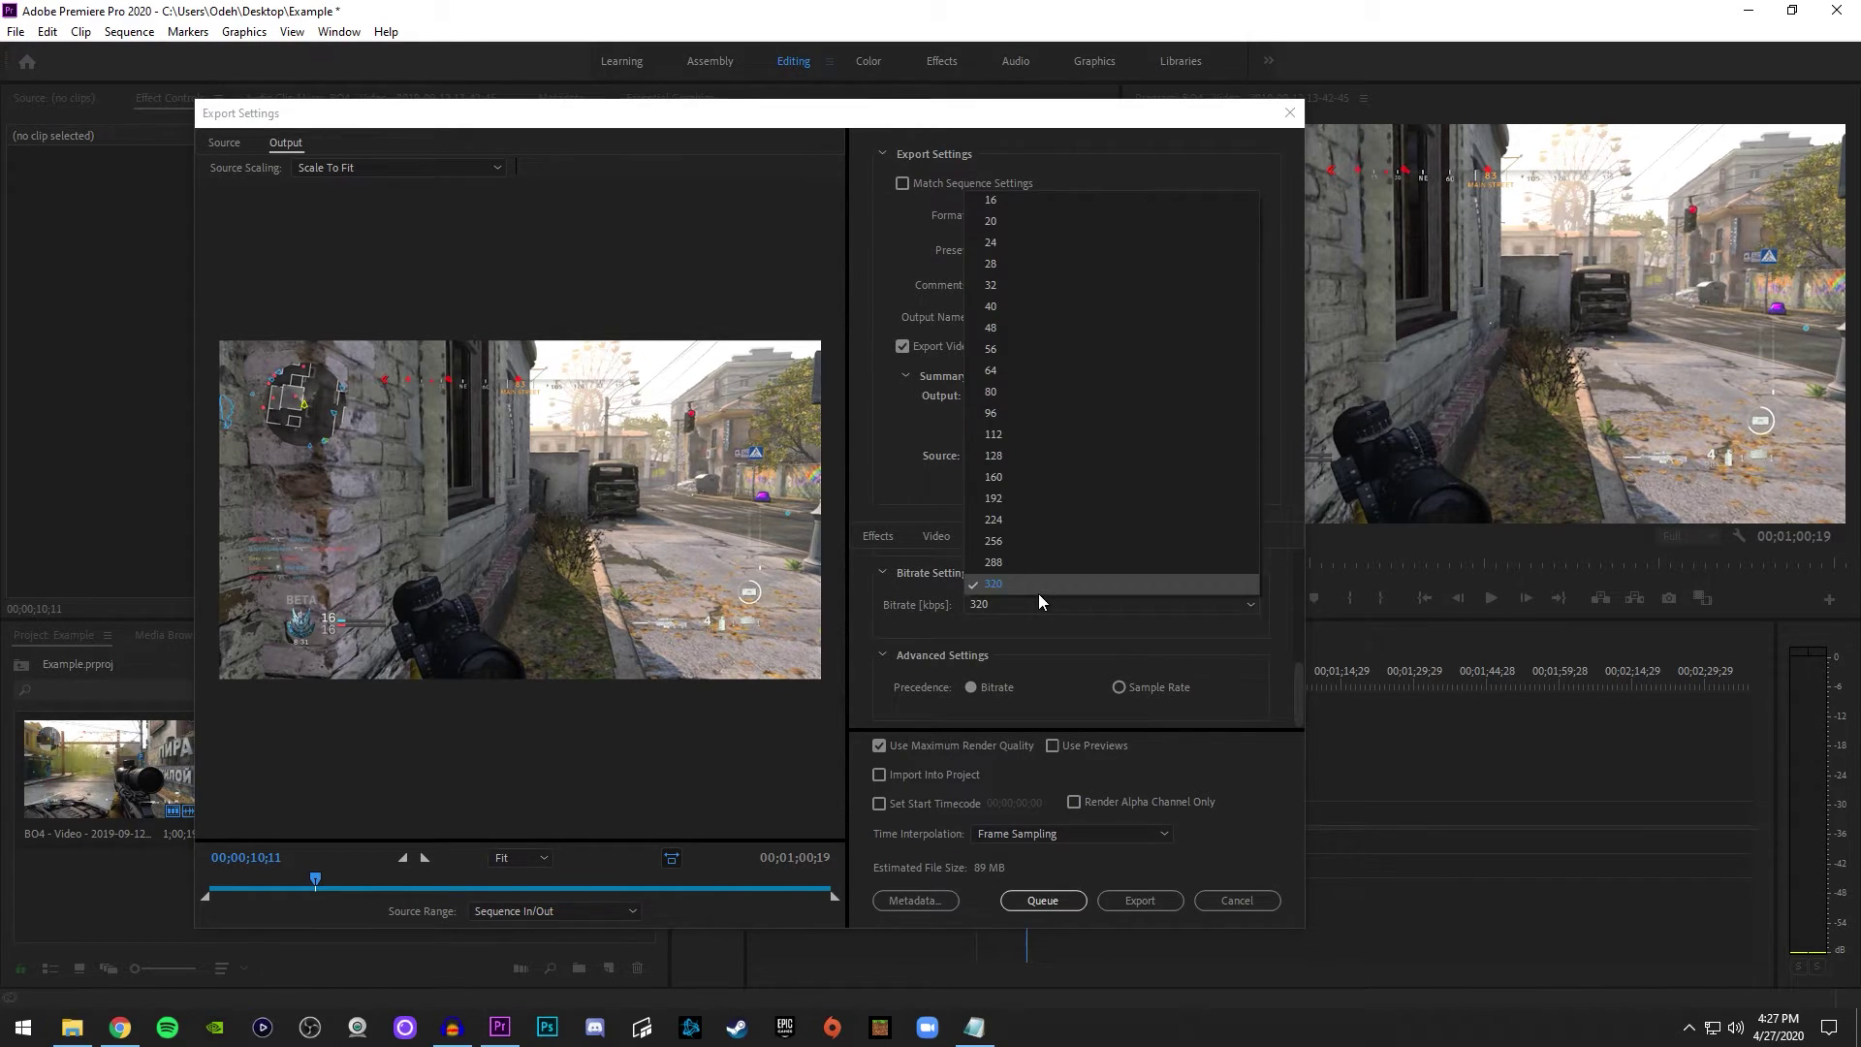
pyautogui.click(1037, 586)
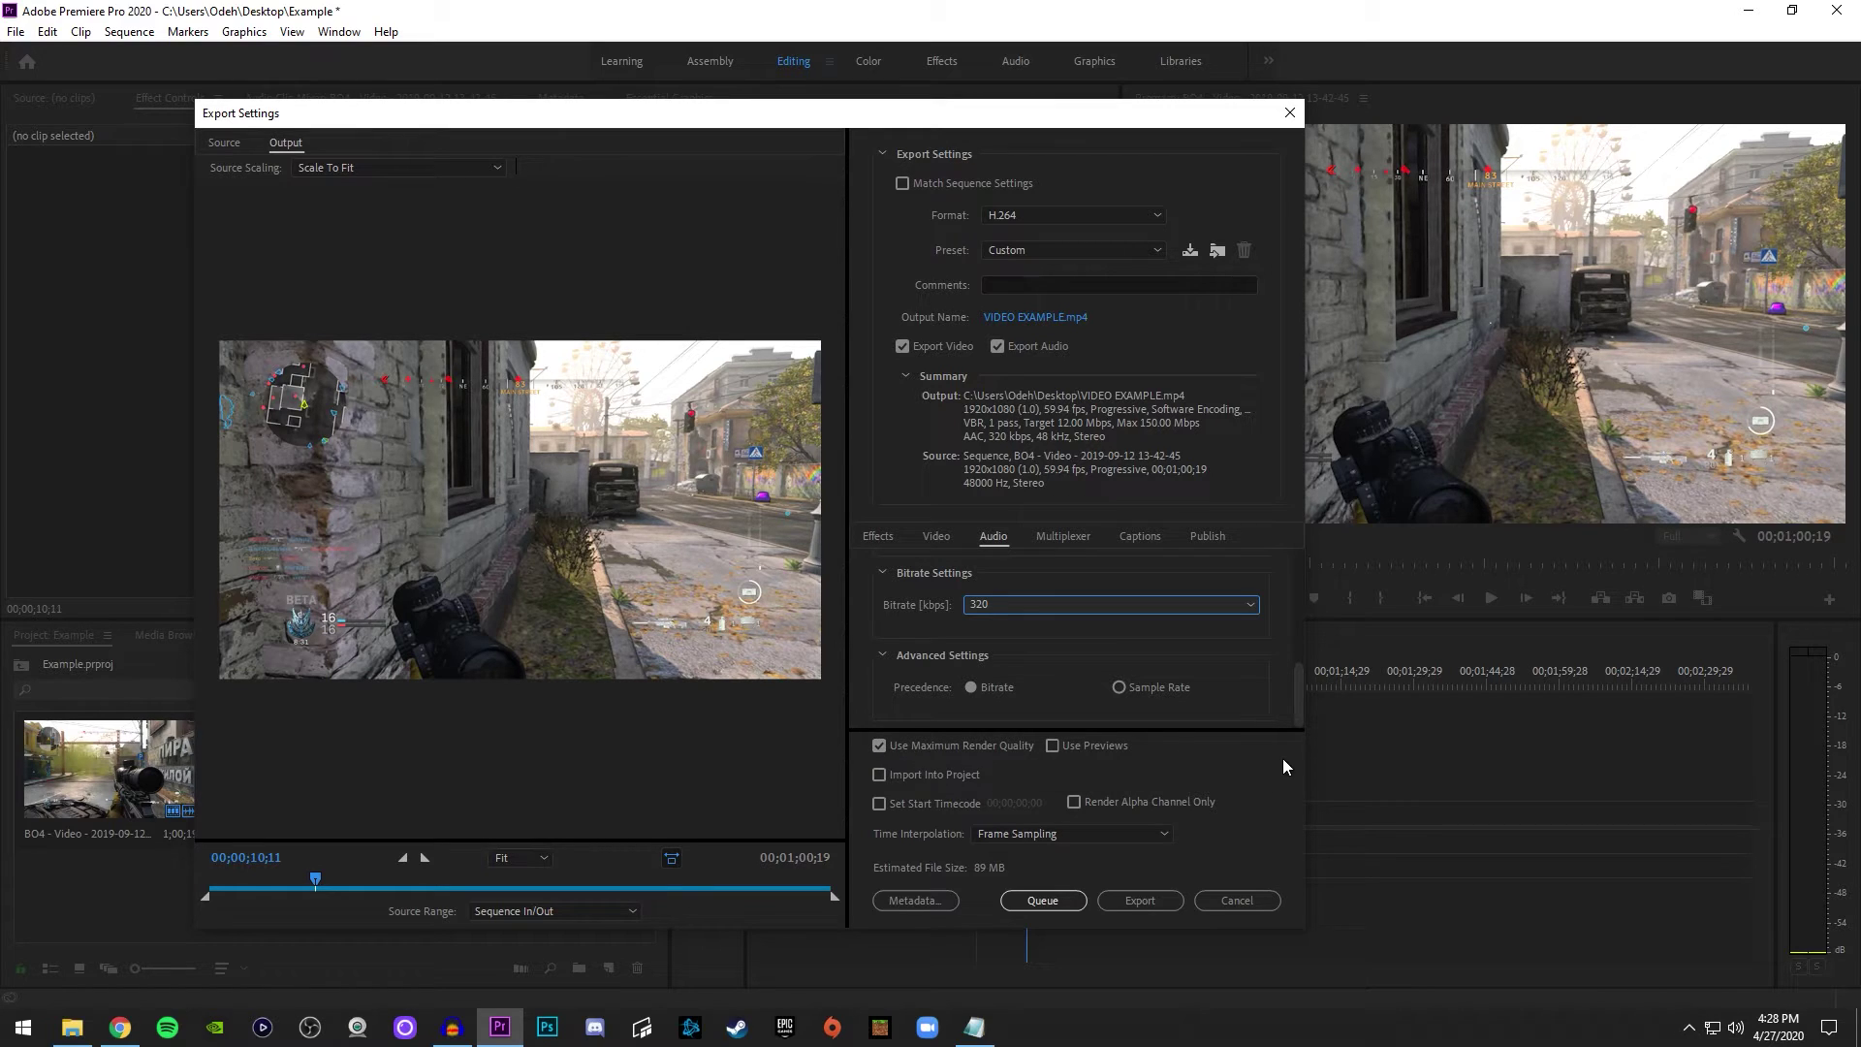
pyautogui.press('Tab')
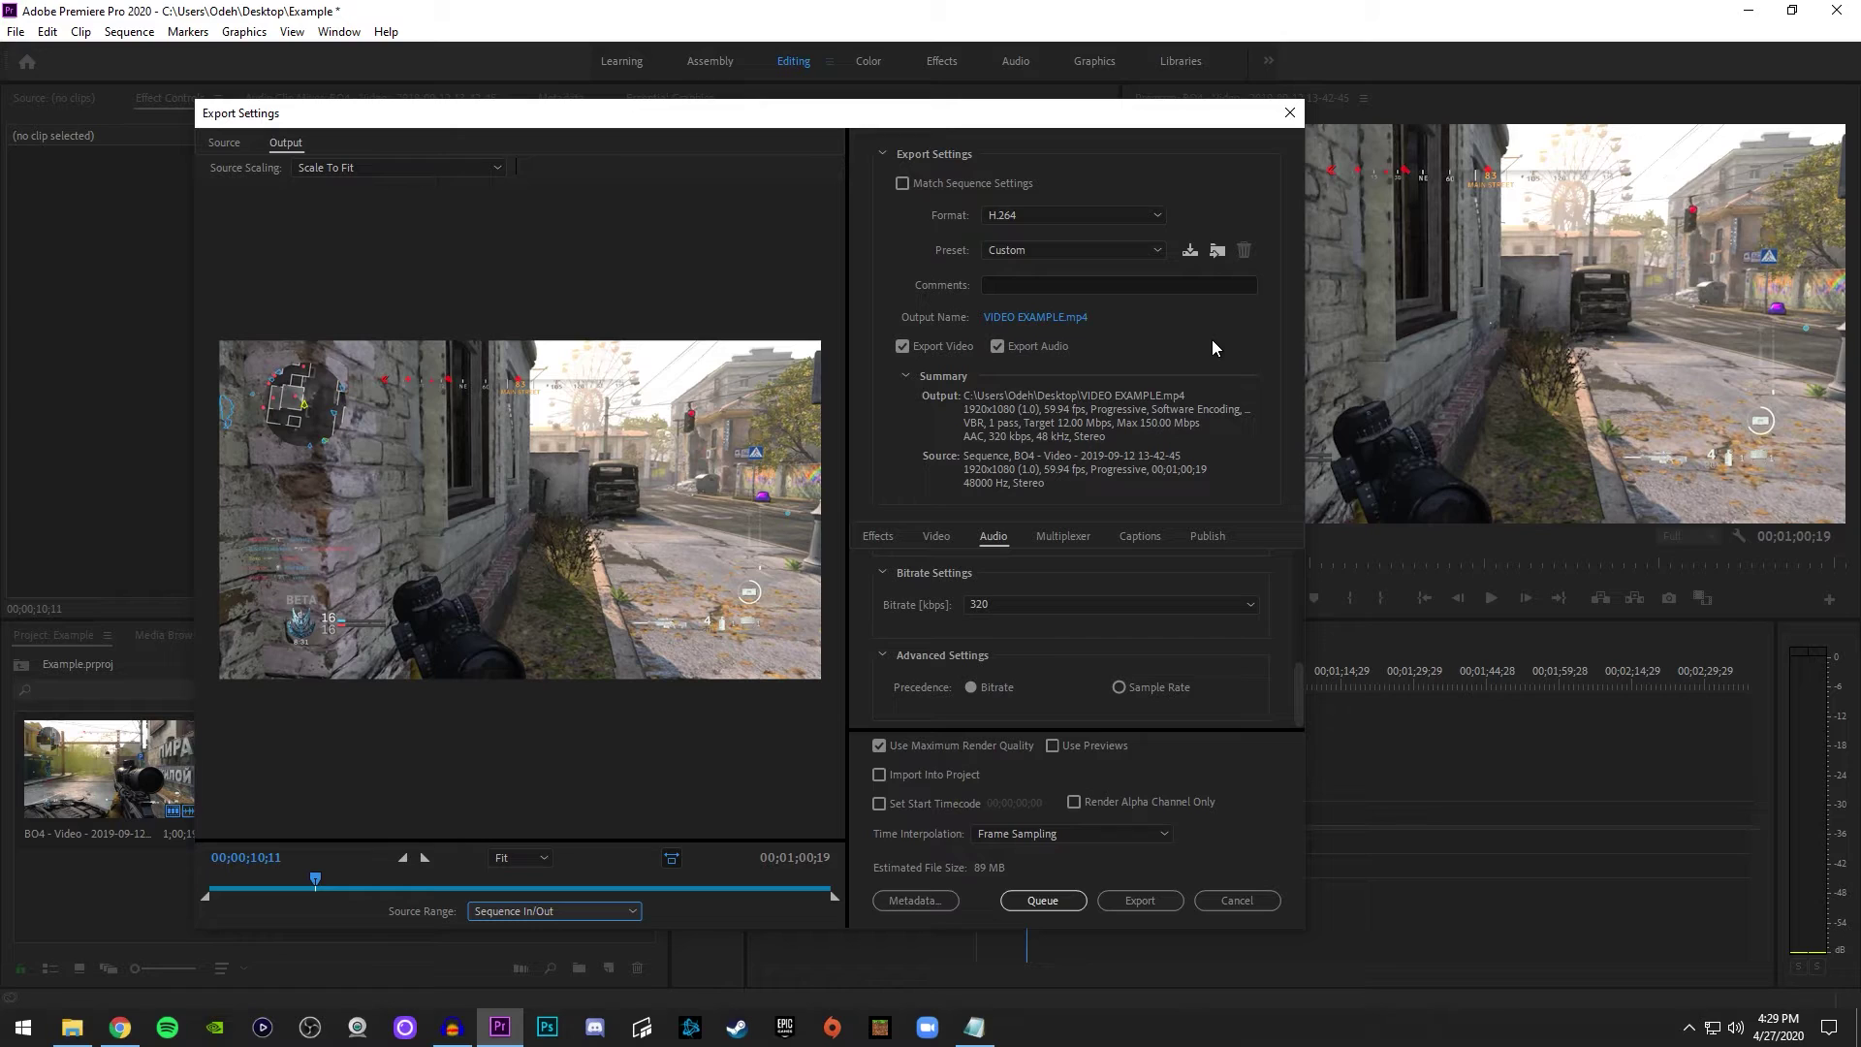
# Step: Save the current settings as preset EXAMPLE and close Export Settings without exporting
pyautogui.click(1187, 252)
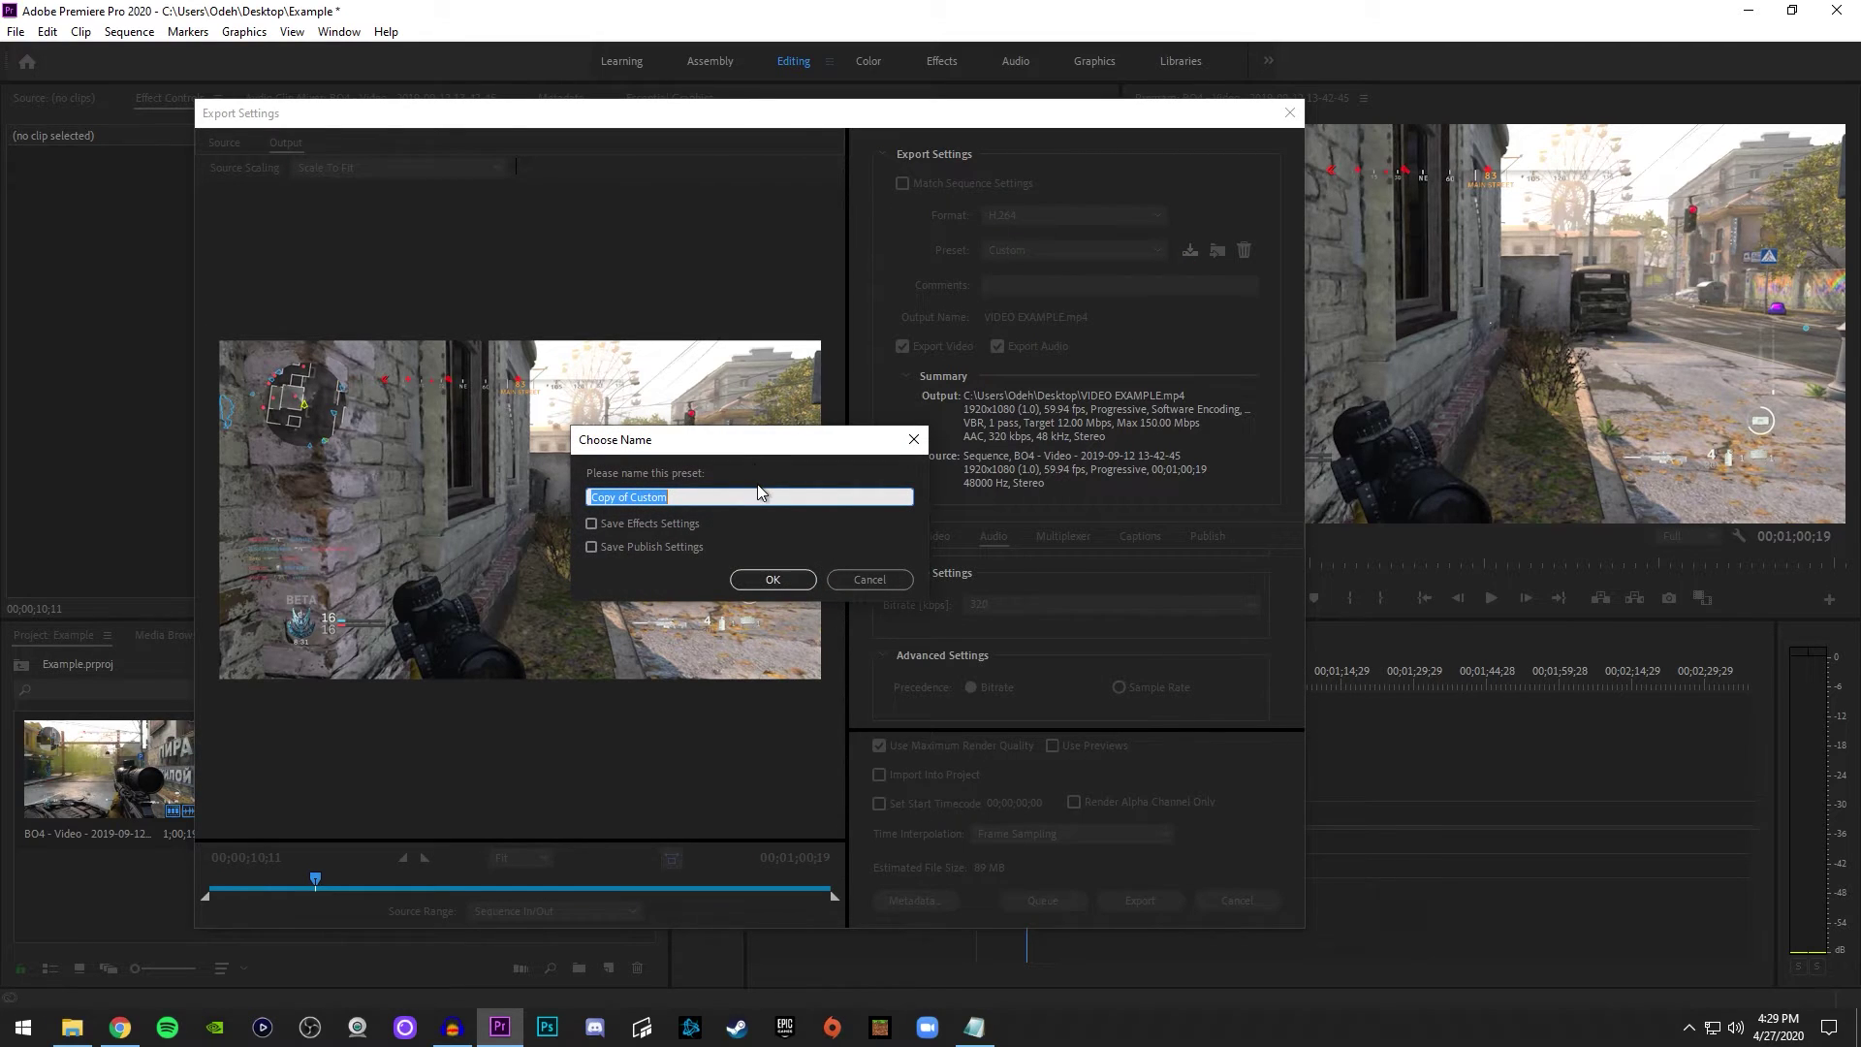
pyautogui.write('EXAMPLE')
pyautogui.press('Return')
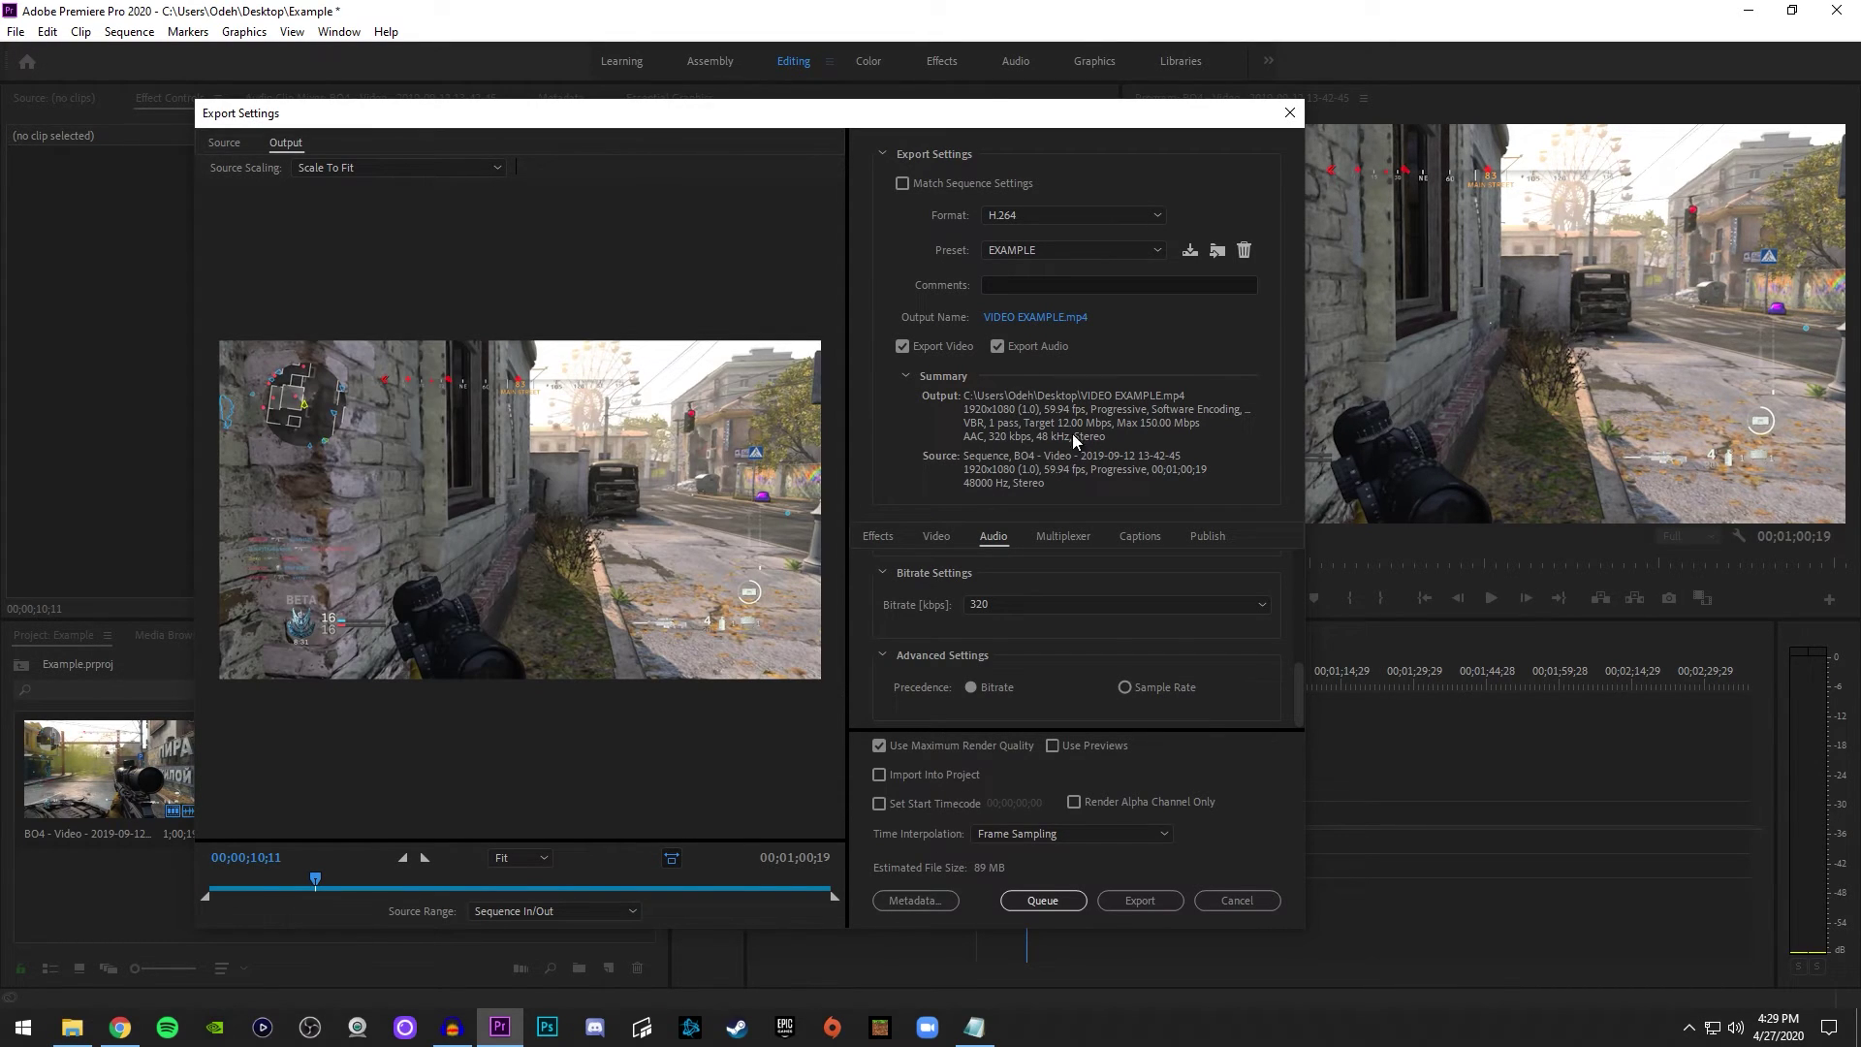
pyautogui.click(1024, 248)
pyautogui.click(1027, 247)
pyautogui.click(1238, 897)
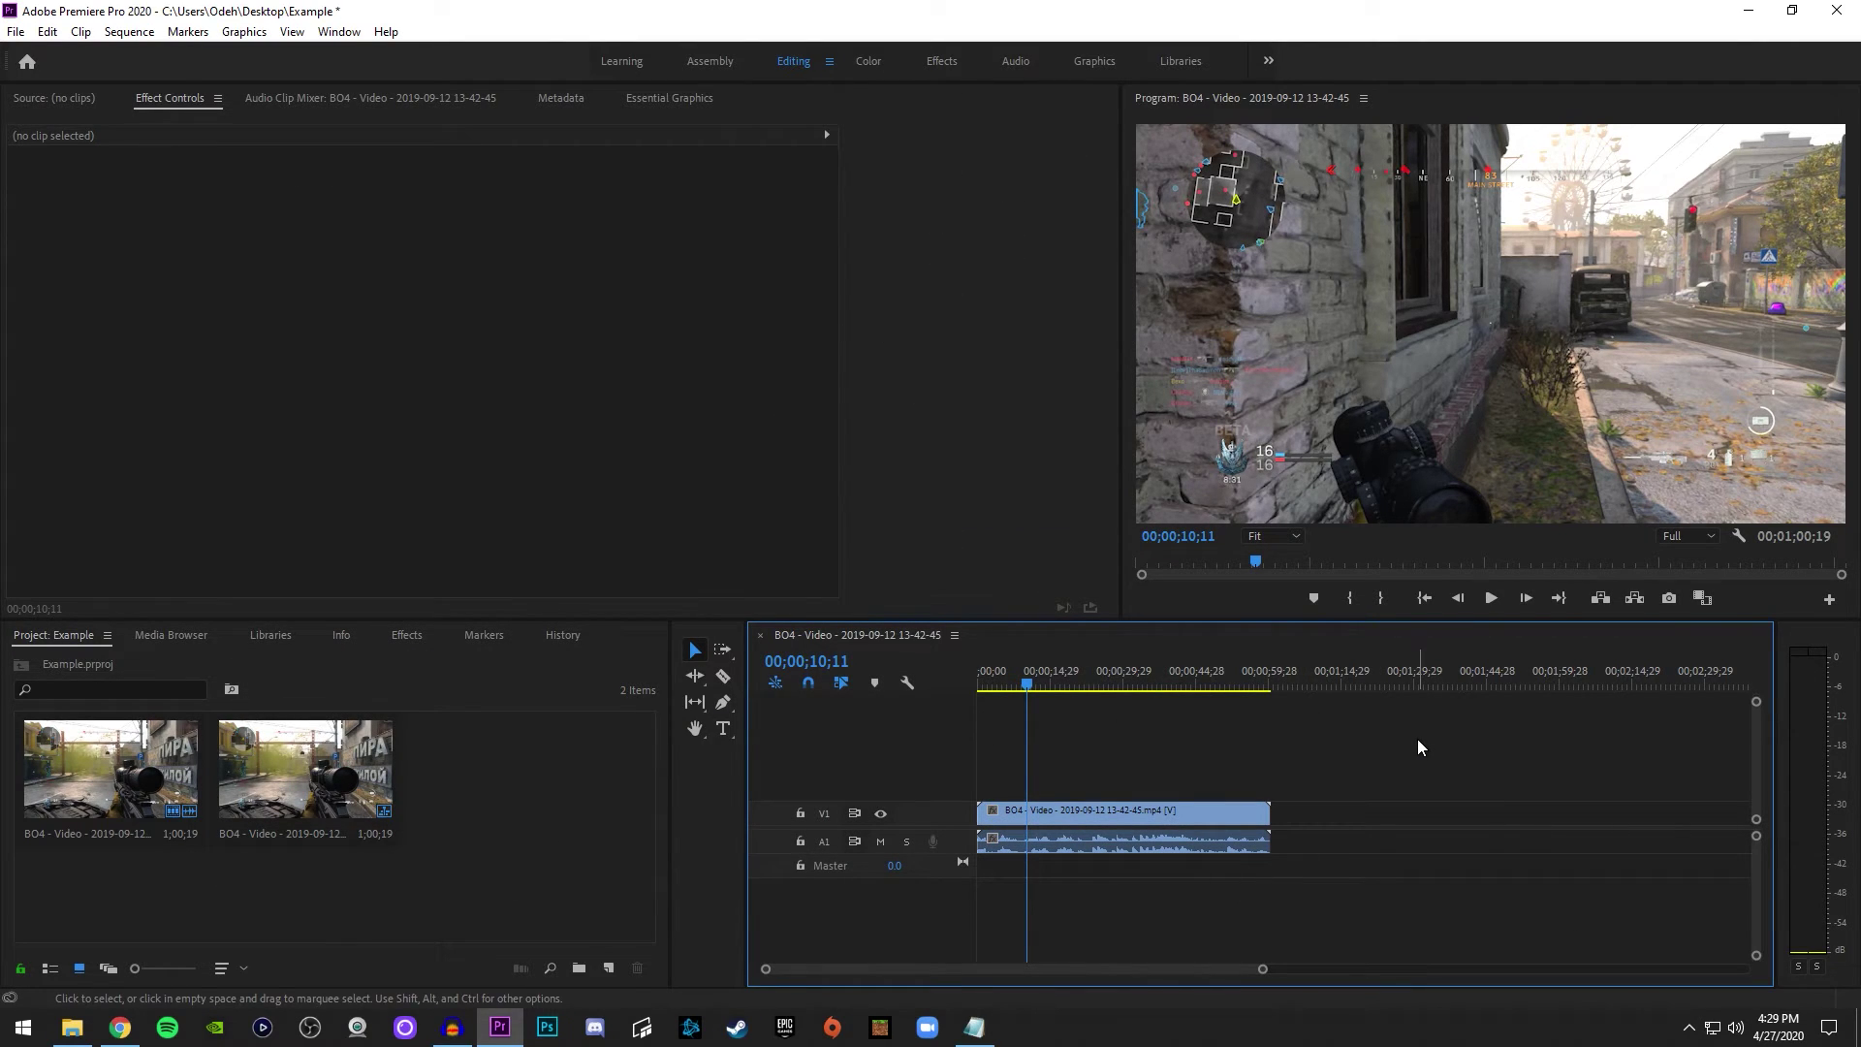
# Step: Reopen export with Ctrl+M, apply the EXAMPLE preset and start encoding
pyautogui.hotkey('ctrl', 'm')
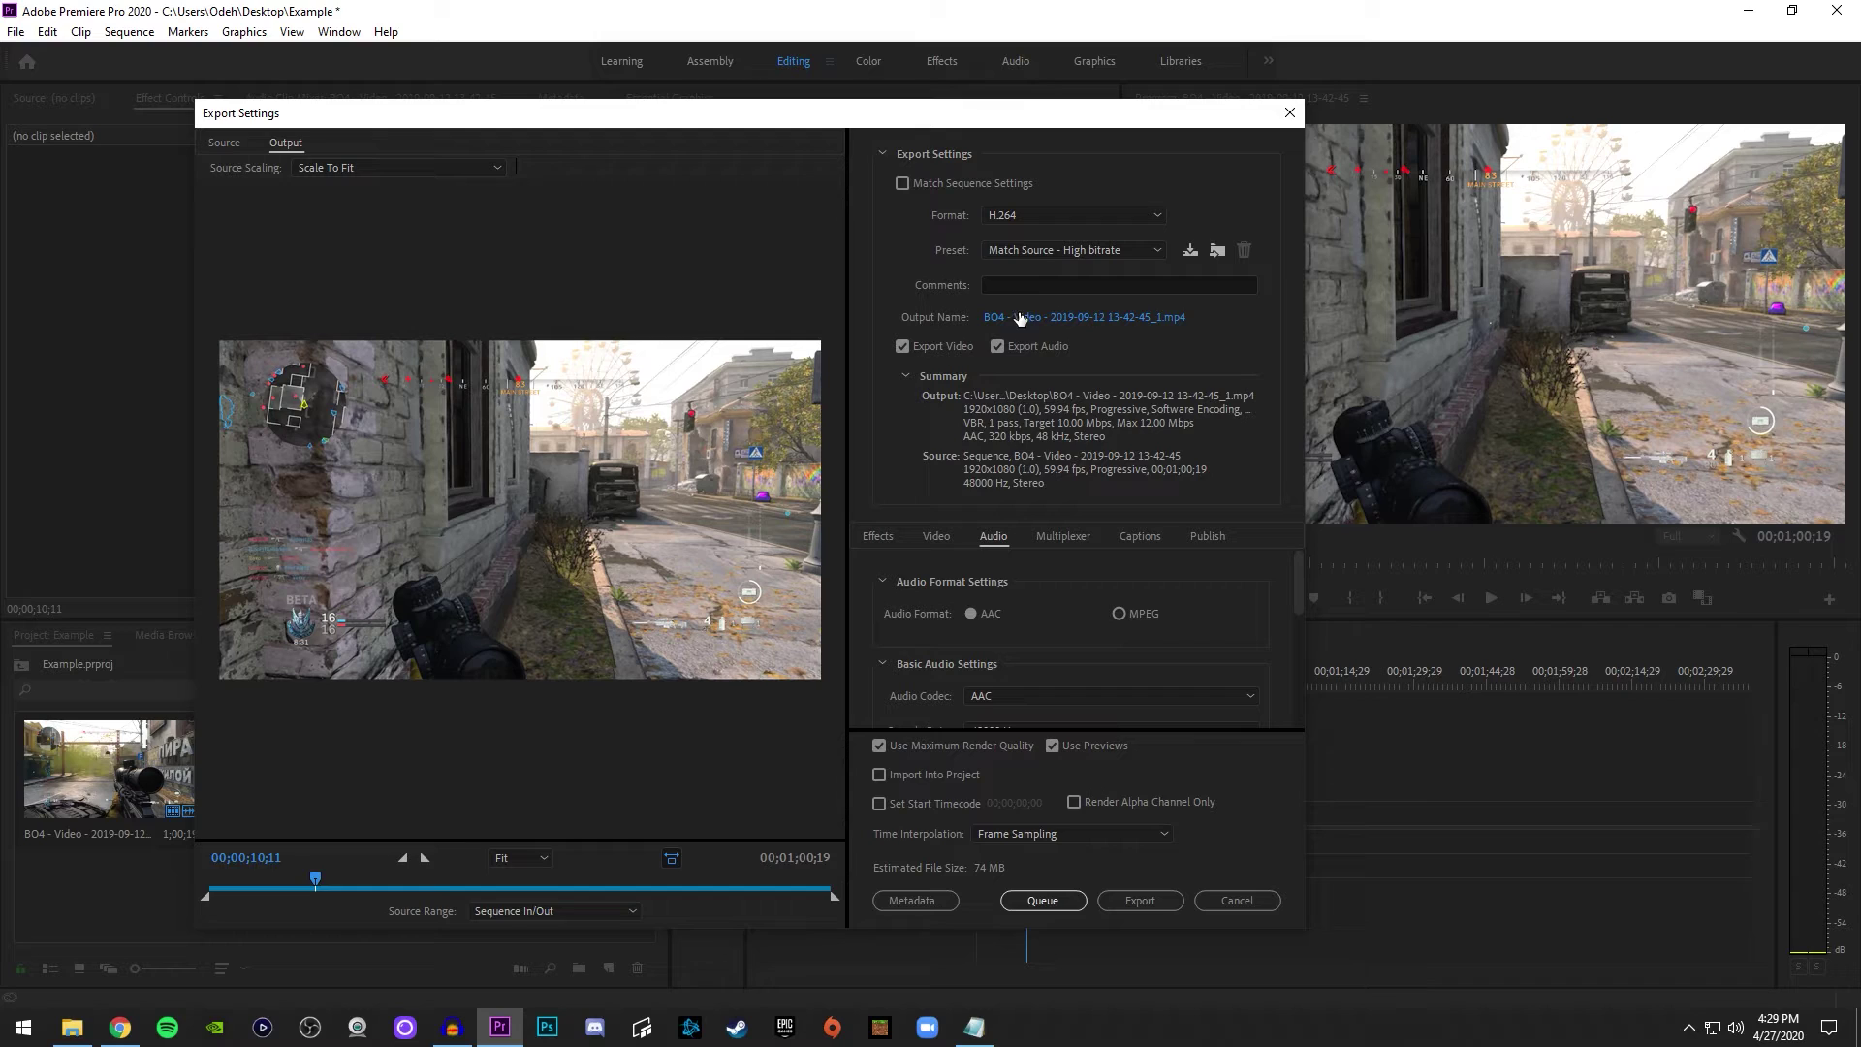
pyautogui.click(1012, 255)
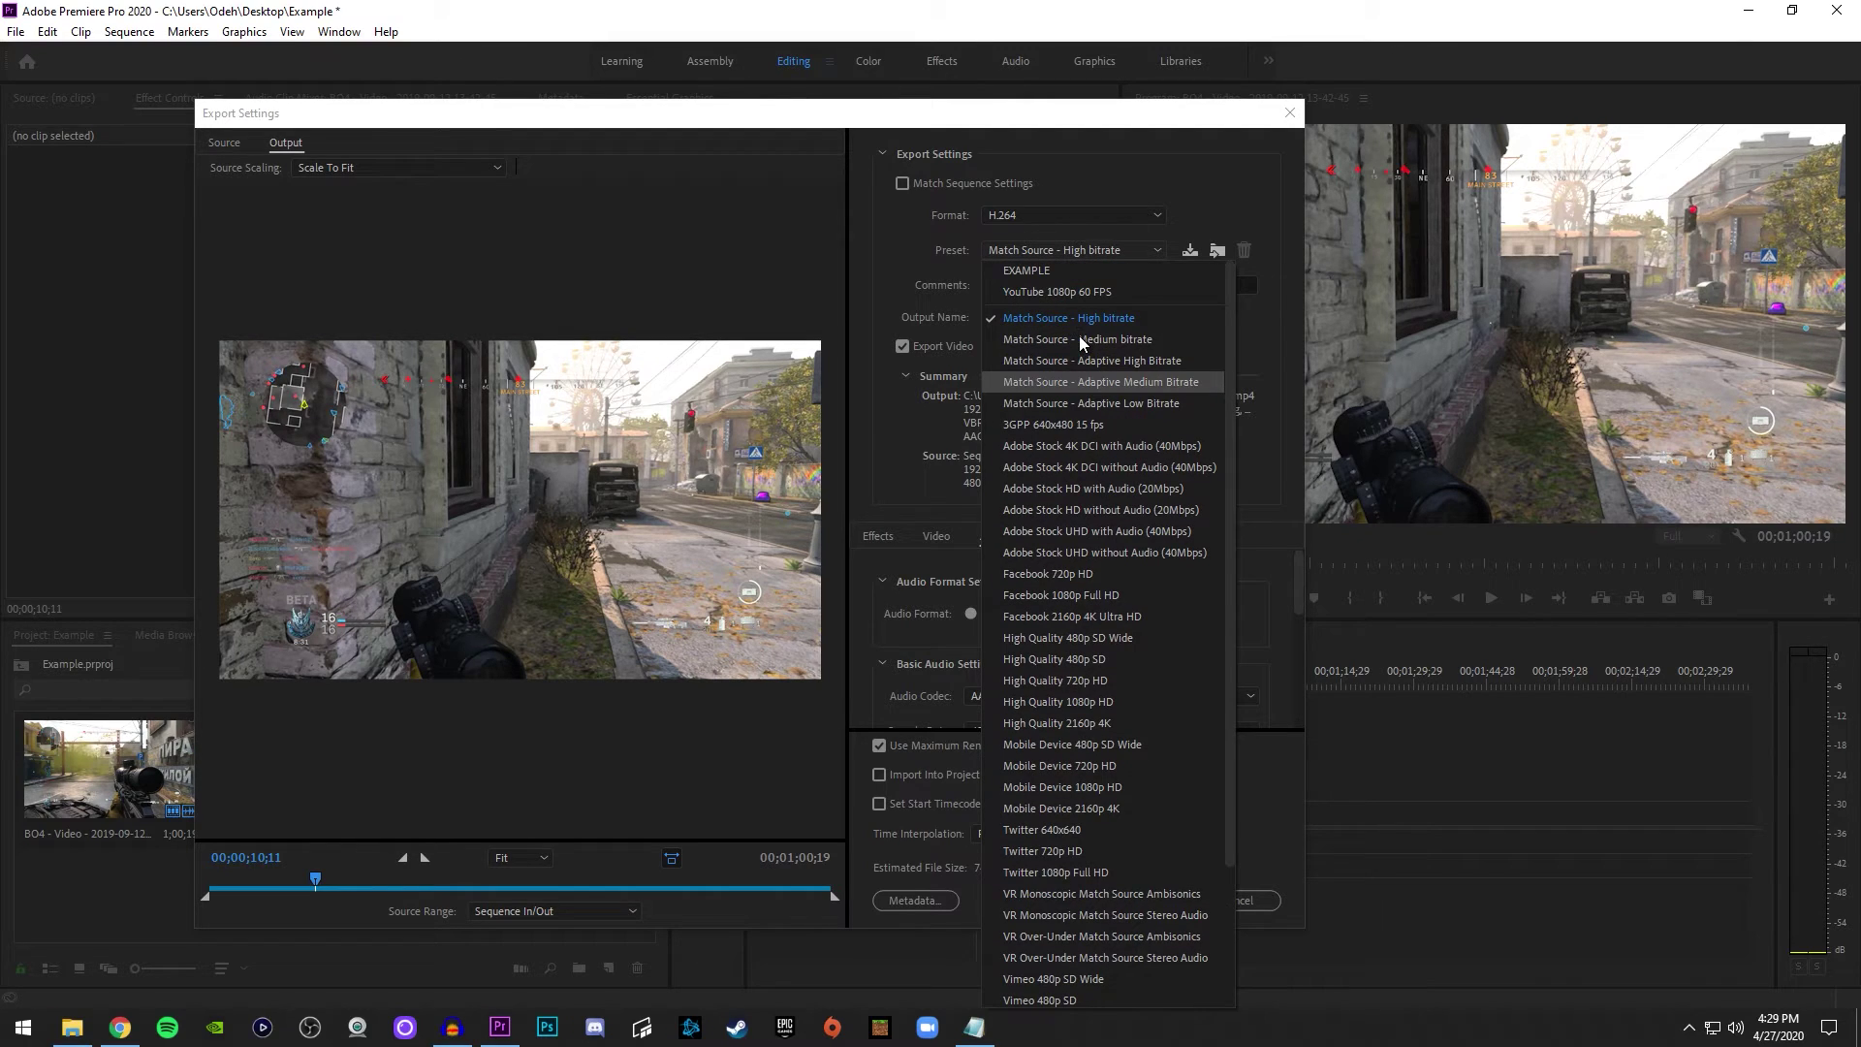
pyautogui.click(1013, 271)
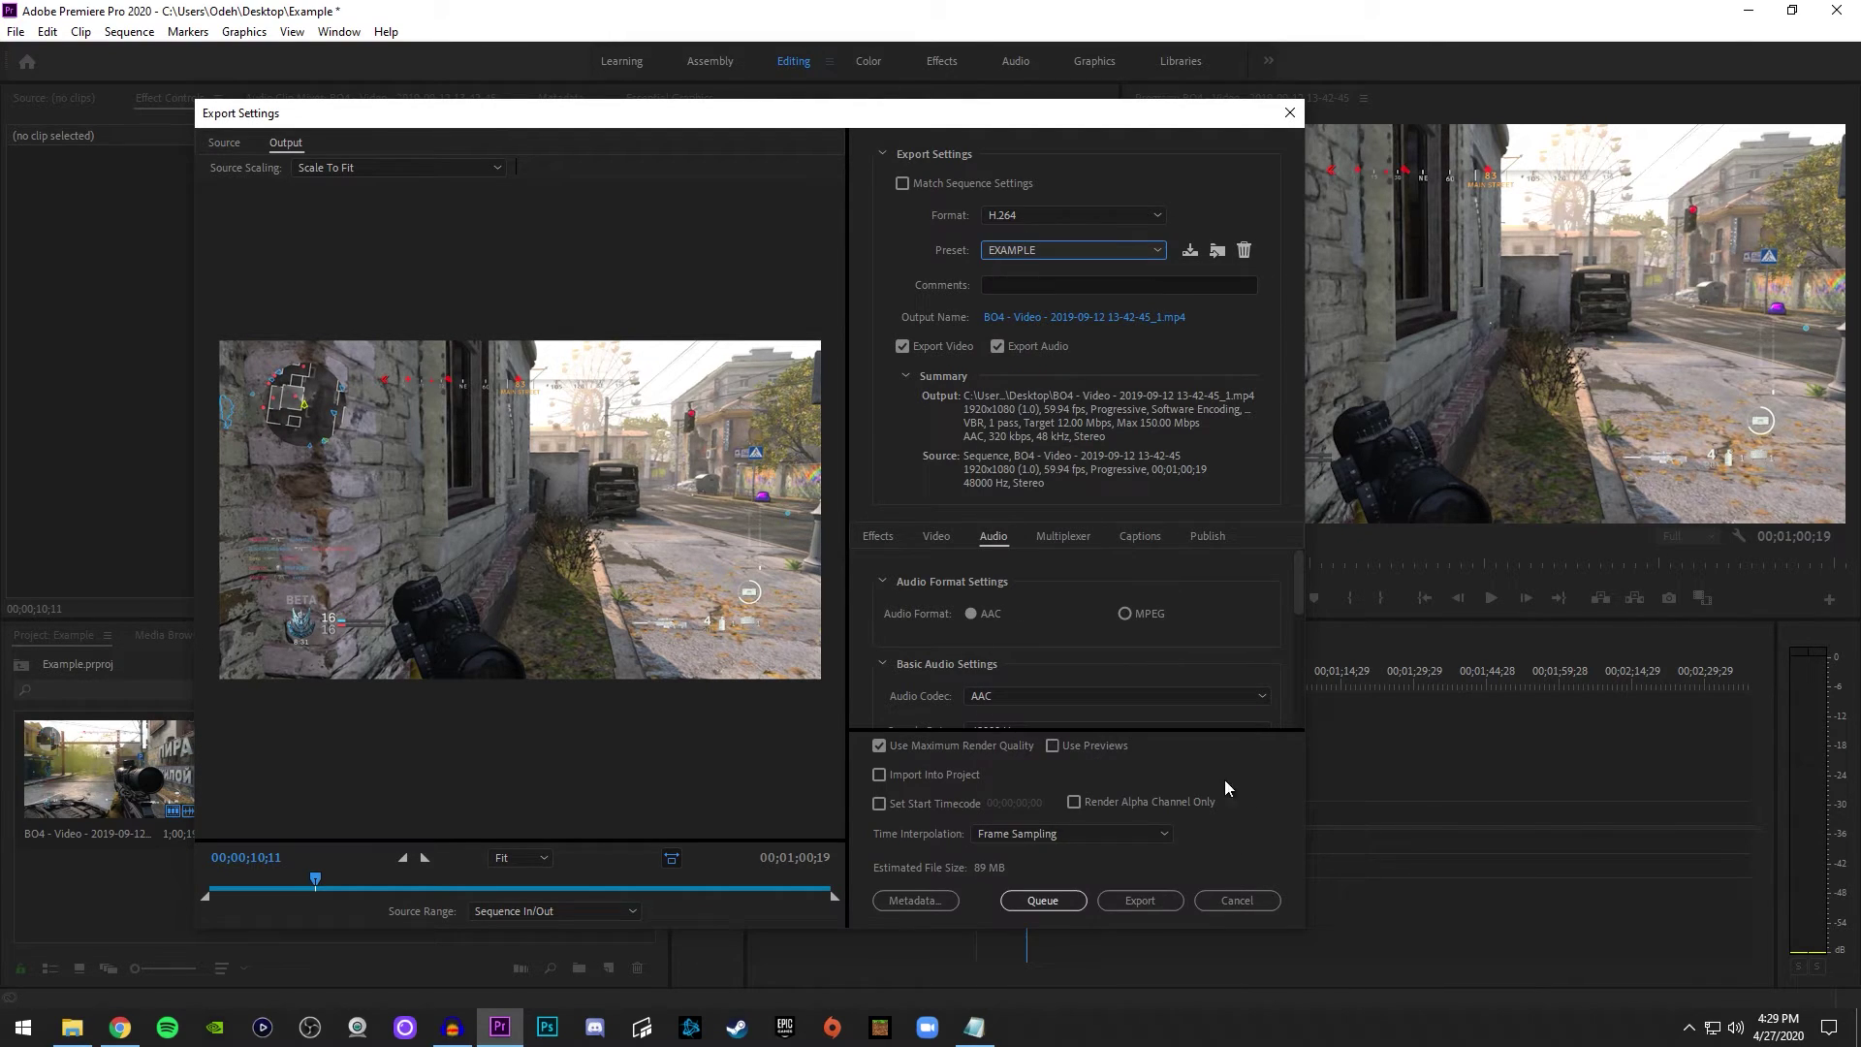
pyautogui.click(1144, 904)
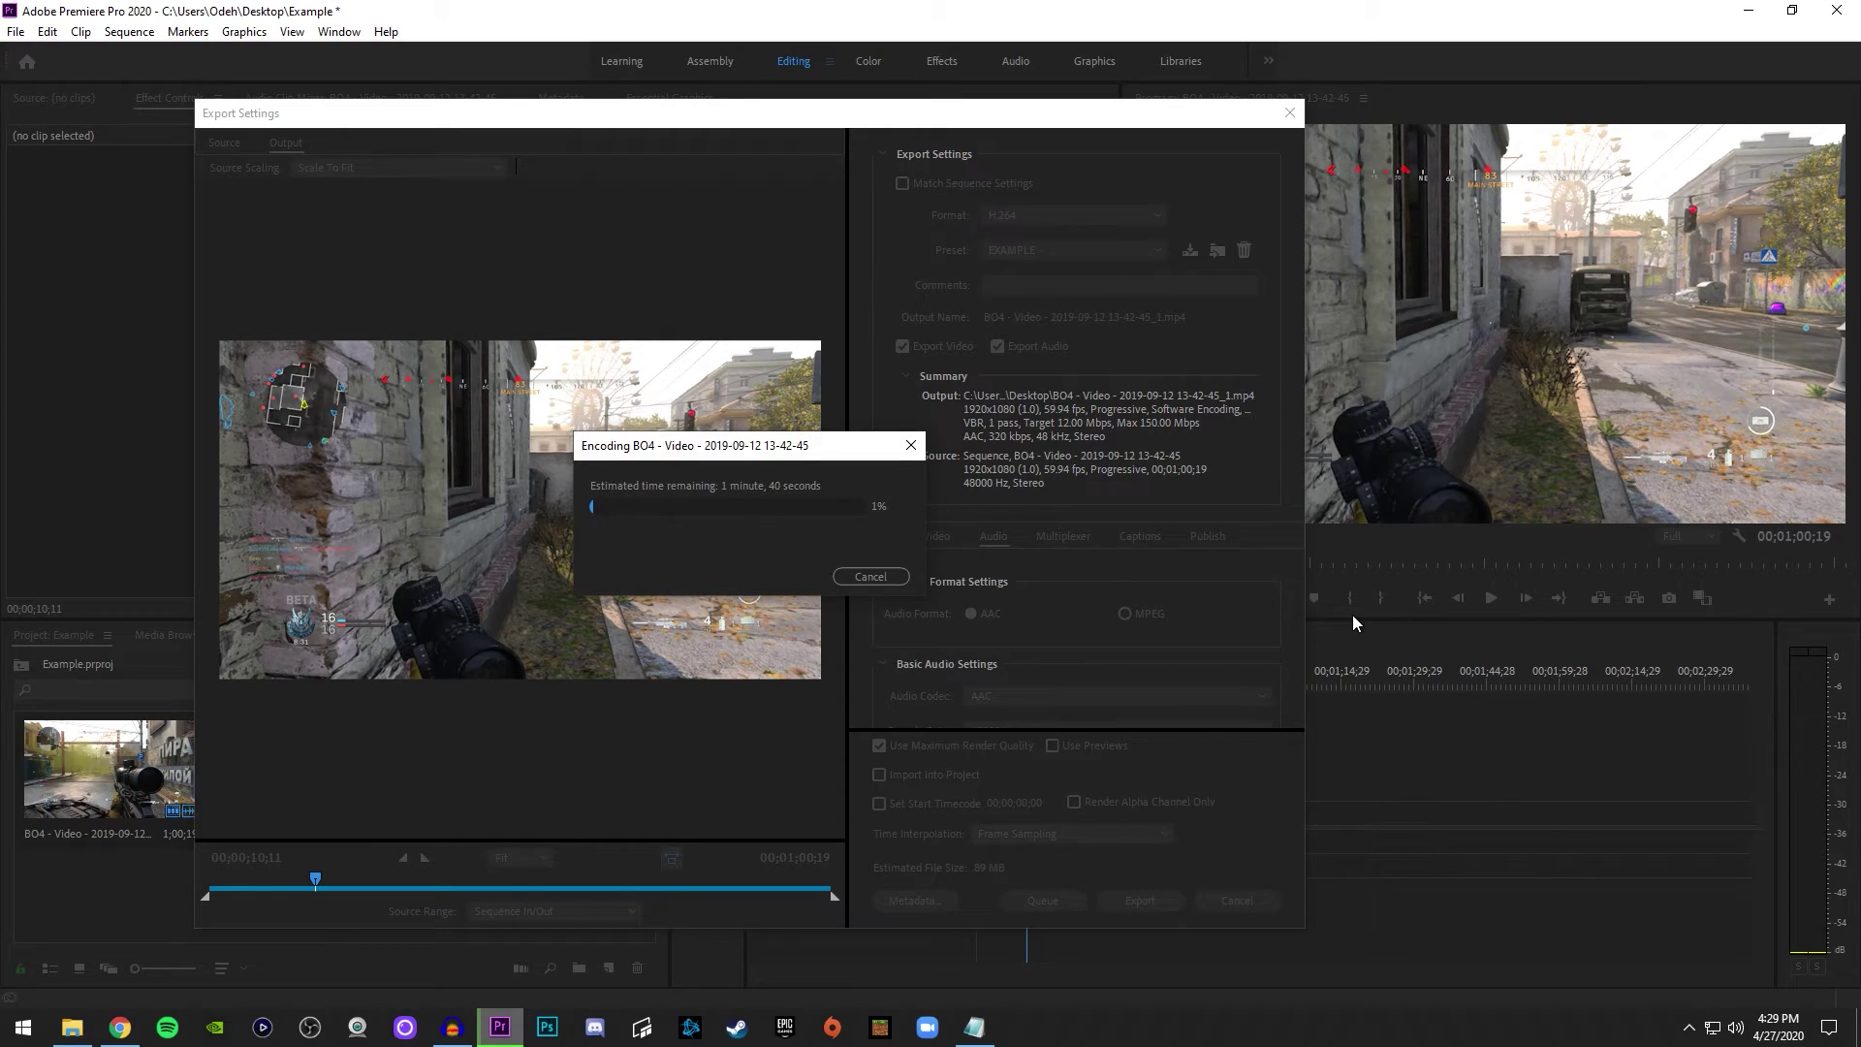